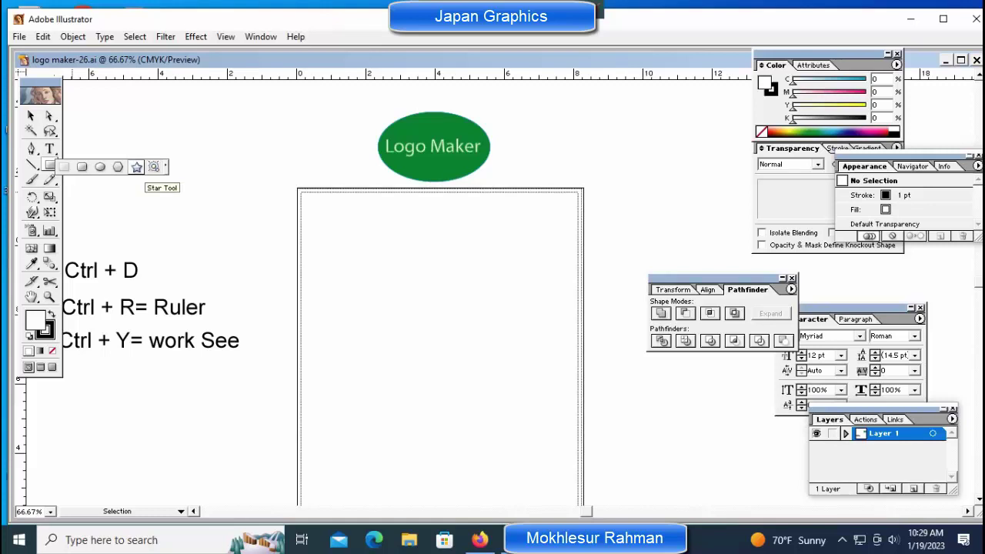
- Draw a lens flare, move it up and left, and shrink it about its centre
{"action": "left_click_drag", "start_coordinate": [137, 166], "coordinate": [154, 166]}
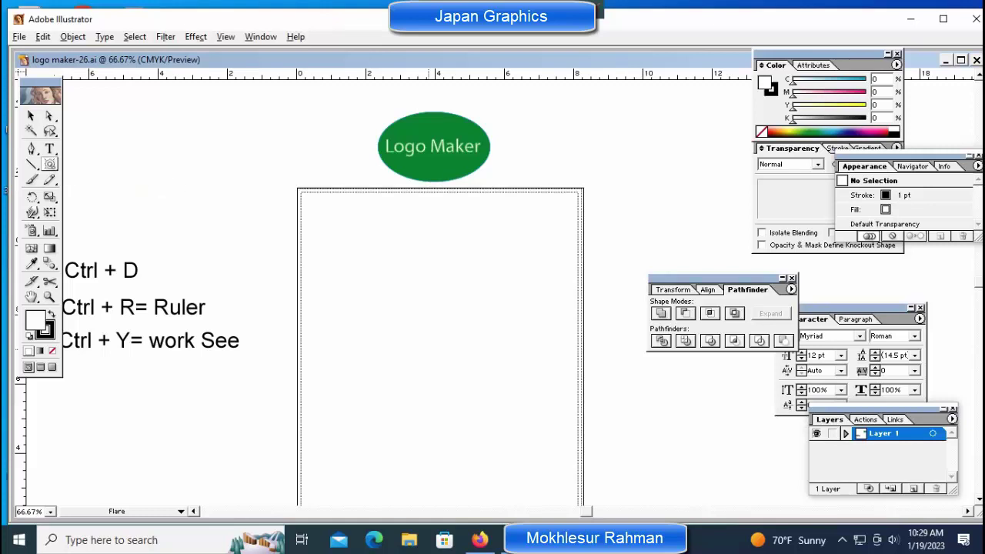
{"action": "left_click_drag", "start_coordinate": [496, 398], "coordinate": [554, 361]}
{"action": "left_click", "coordinate": [598, 297]}
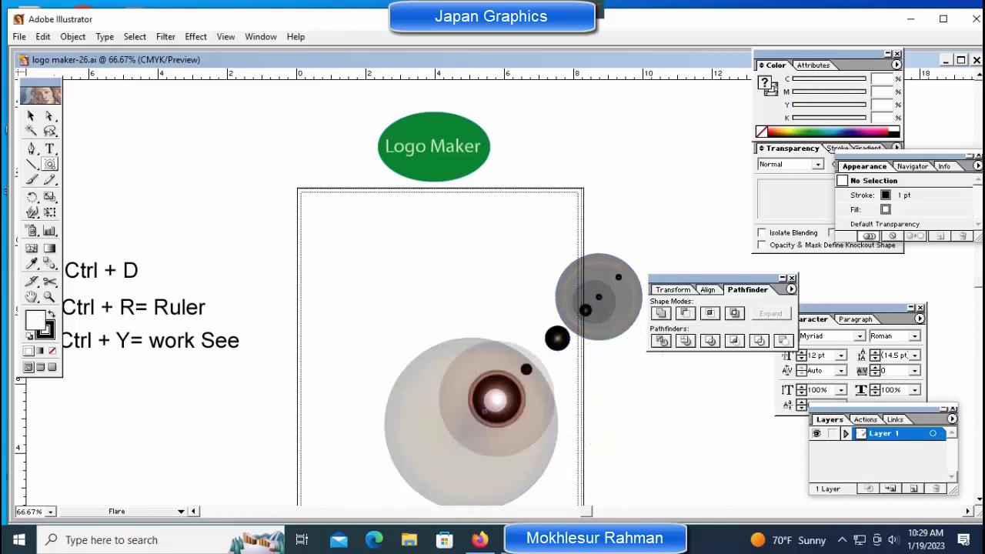
{"action": "left_click_drag", "start_coordinate": [497, 398], "coordinate": [432, 344]}
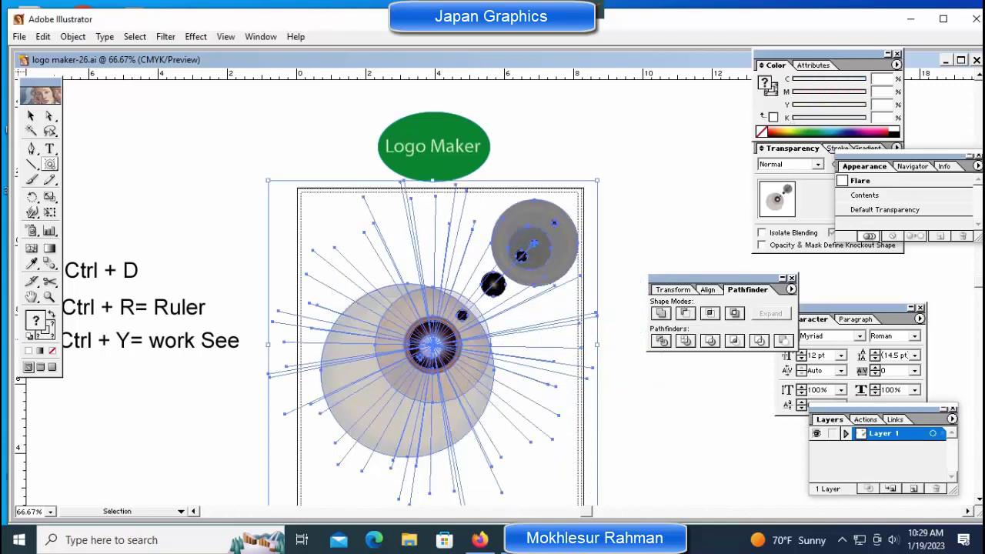
{"action": "key", "text": "shift"}
{"action": "left_click_drag", "start_coordinate": [268, 180], "coordinate": [351, 263]}
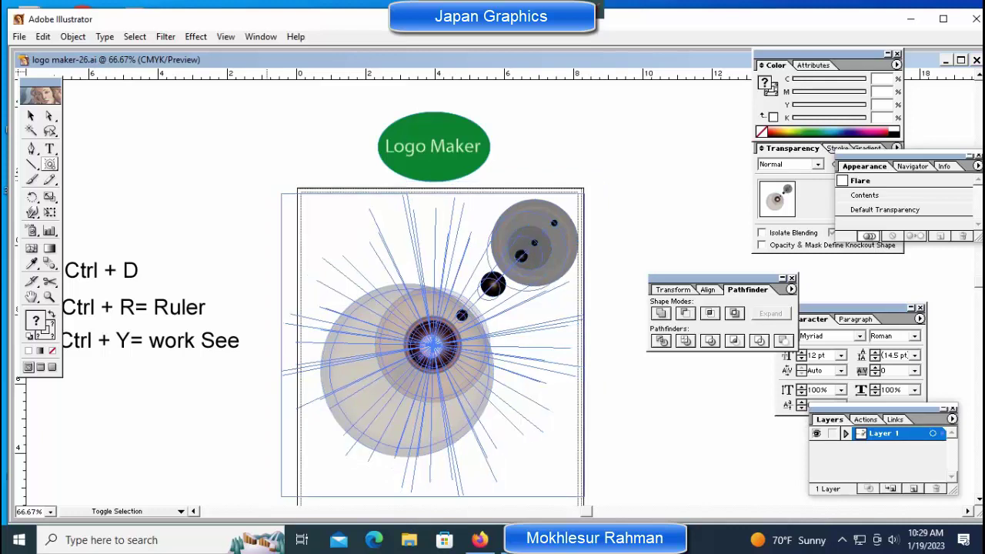
- Delete the first flare and draw a new test flare with longer rays
{"action": "left_click", "coordinate": [49, 164]}
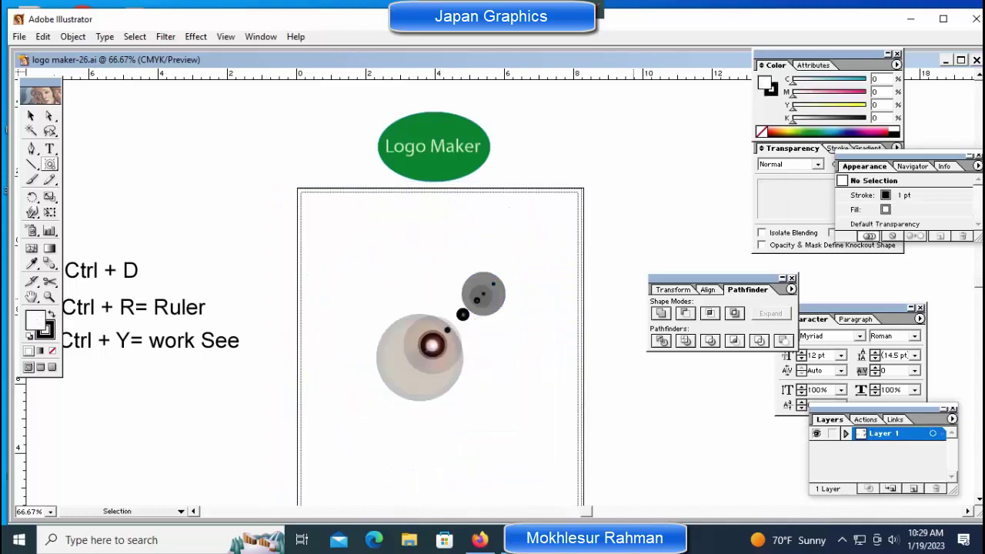
{"action": "key", "text": "Delete"}
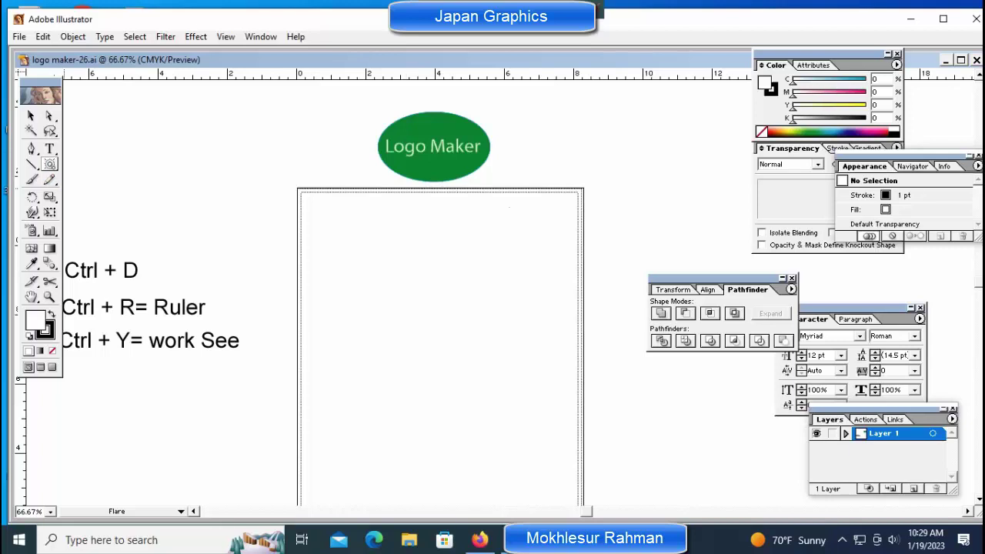
{"action": "left_click", "coordinate": [50, 164]}
{"action": "left_click", "coordinate": [153, 166]}
{"action": "left_click_drag", "start_coordinate": [389, 332], "coordinate": [462, 323]}
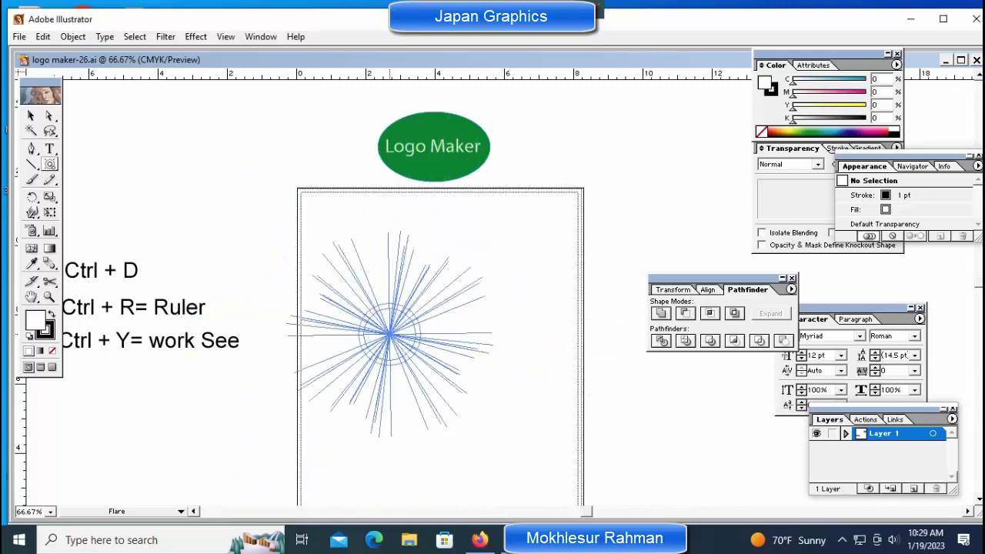
{"action": "mouse_move", "coordinate": [462, 323]}
{"action": "left_mouse_down"}
{"action": "mouse_move", "coordinate": [483, 333]}
{"action": "mouse_move", "coordinate": [440, 332]}
{"action": "left_mouse_up"}
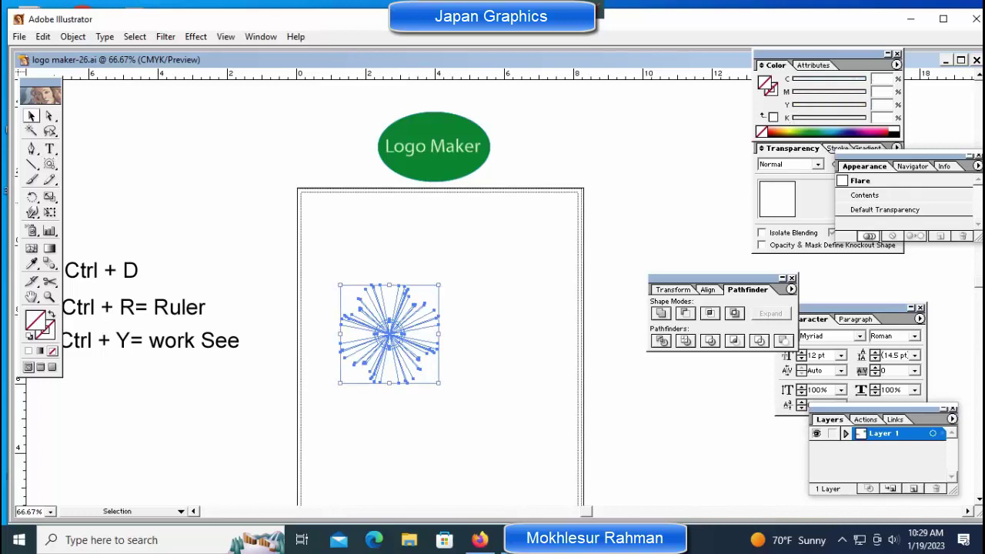
- Delete the test flare and draw a large lens flare at the page centre
{"action": "key", "text": "ctrl+z"}
{"action": "key", "text": "ctrl+shift+z"}
{"action": "key", "text": "Delete"}
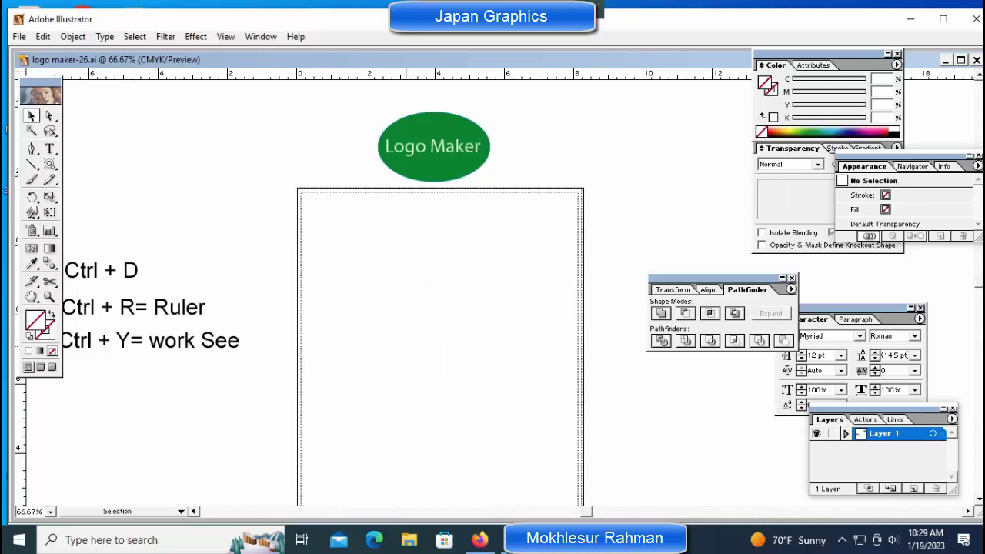
{"action": "key", "text": "ctrl"}
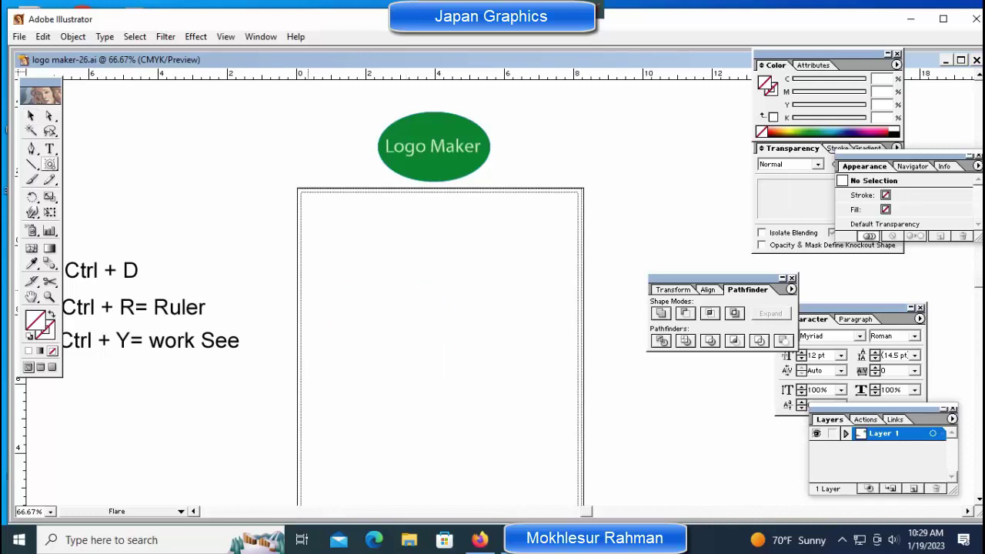
{"action": "left_click_drag", "start_coordinate": [421, 314], "coordinate": [539, 314]}
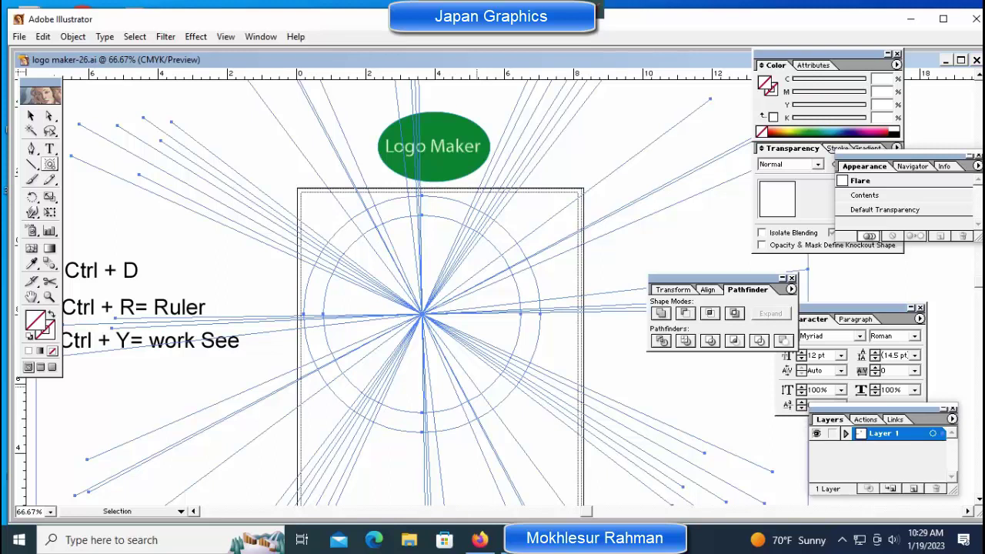
{"action": "key", "text": "ctrl+minus"}
{"action": "key", "text": "ctrl+minus"}
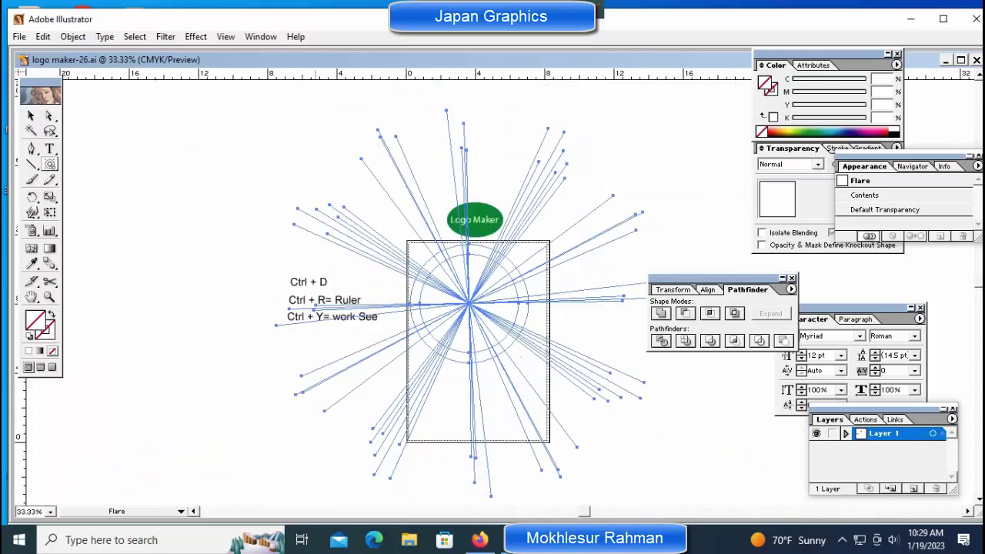
- Undo the large flare and return to the Flare tool
{"action": "key", "text": "ctrl+z"}
{"action": "key", "text": "ctrl+shift+z"}
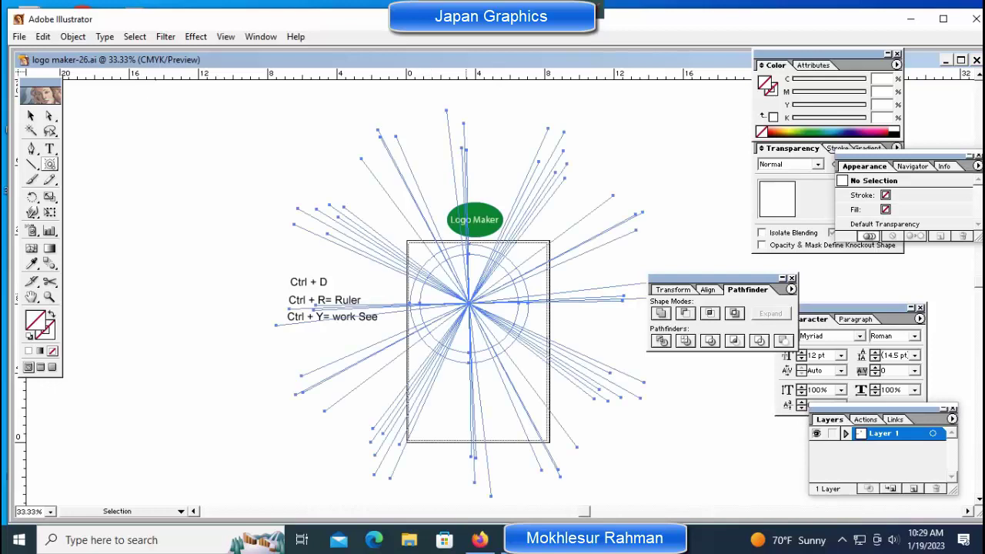
{"action": "key", "text": "ctrl+z"}
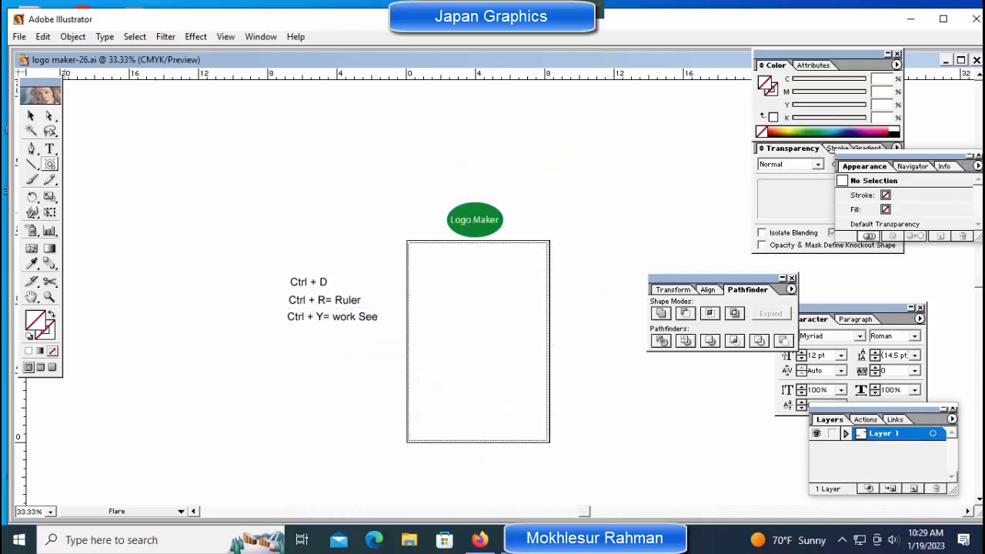
{"action": "left_click", "coordinate": [50, 165]}
{"action": "left_click_drag", "start_coordinate": [64, 166], "coordinate": [82, 166]}
{"action": "left_click", "coordinate": [49, 164]}
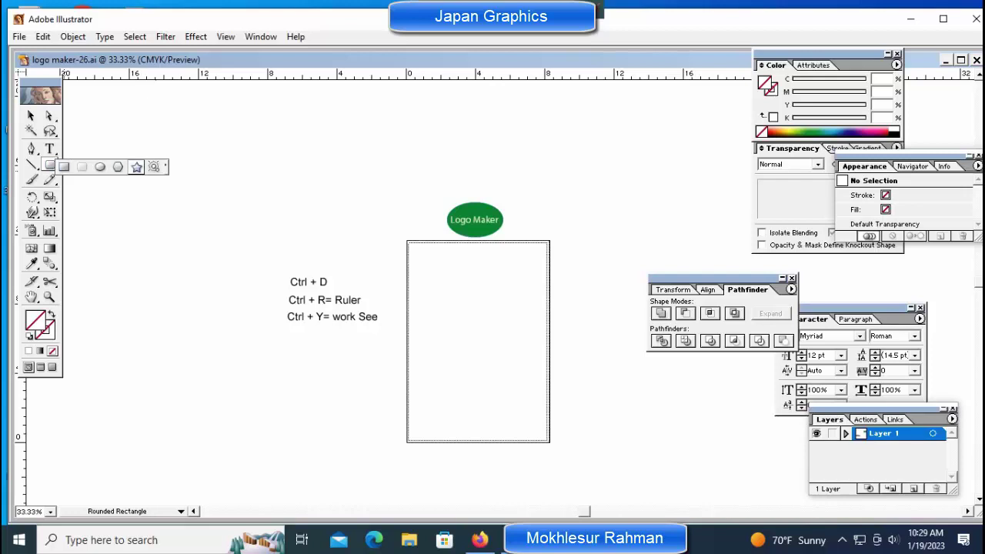
{"action": "left_click", "coordinate": [154, 167]}
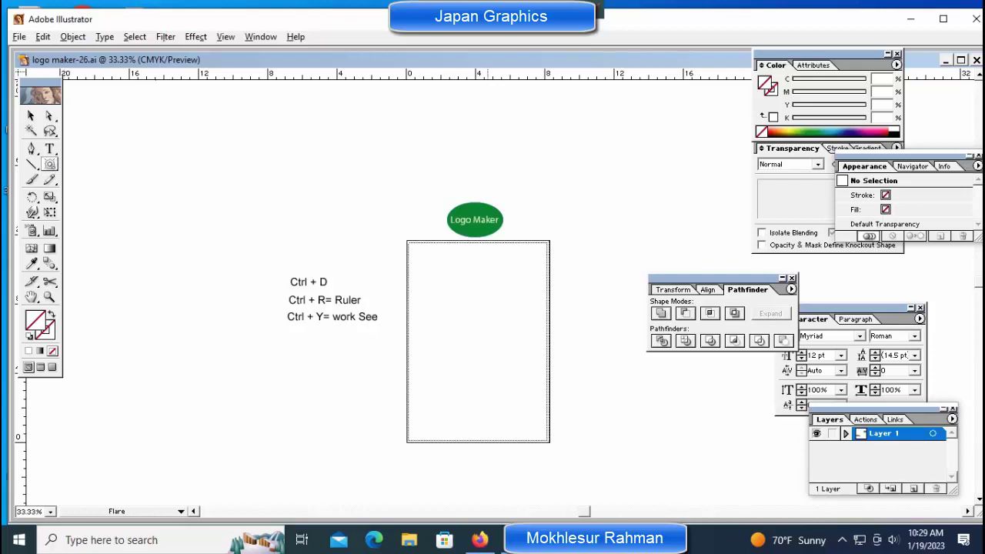
- Draw a flare at the lower right and move it into the page centre
{"action": "left_click_drag", "start_coordinate": [521, 418], "coordinate": [556, 383]}
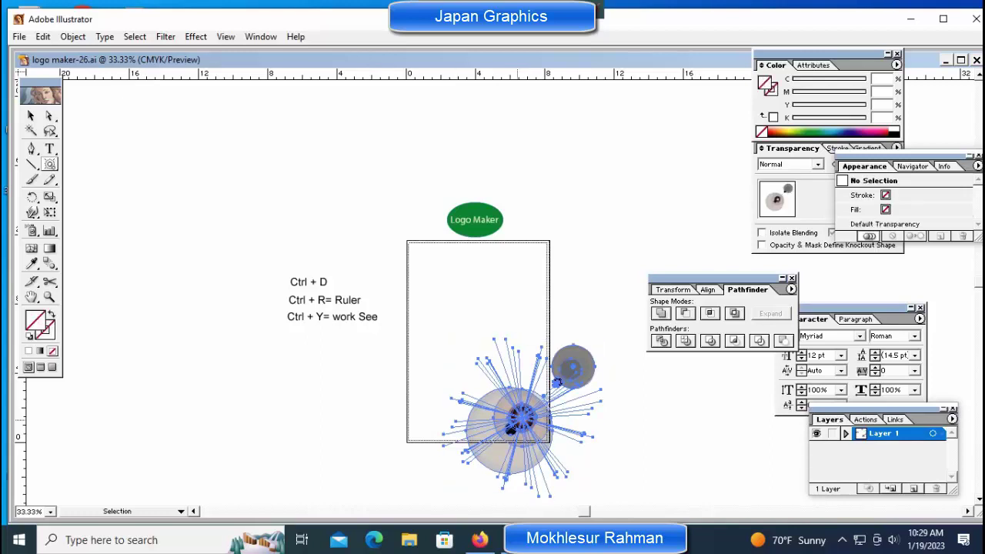
{"action": "left_click_drag", "start_coordinate": [521, 418], "coordinate": [475, 341]}
{"action": "left_click", "coordinate": [496, 318], "text": "ctrl"}
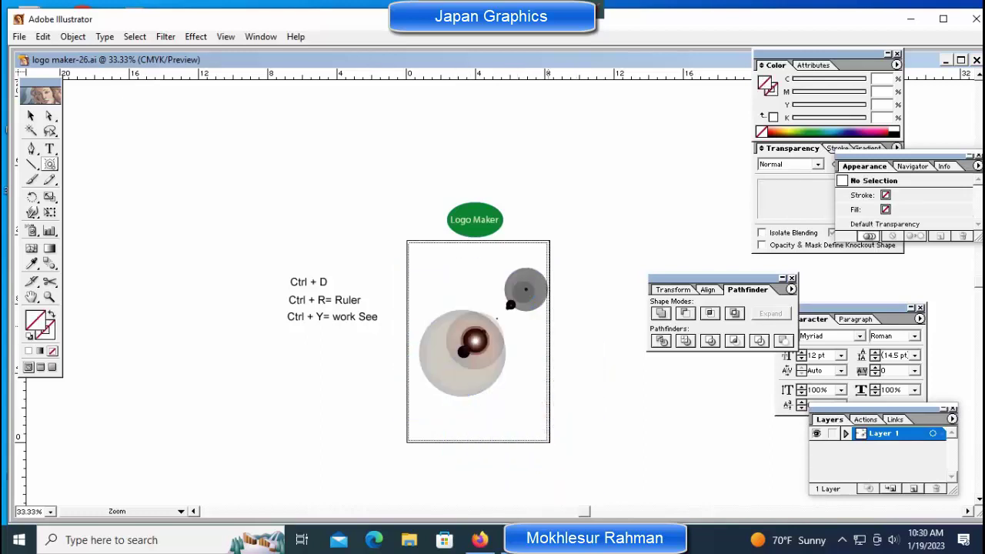
{"action": "left_click", "coordinate": [549, 321]}
{"action": "left_click", "coordinate": [418, 289], "text": "ctrl"}
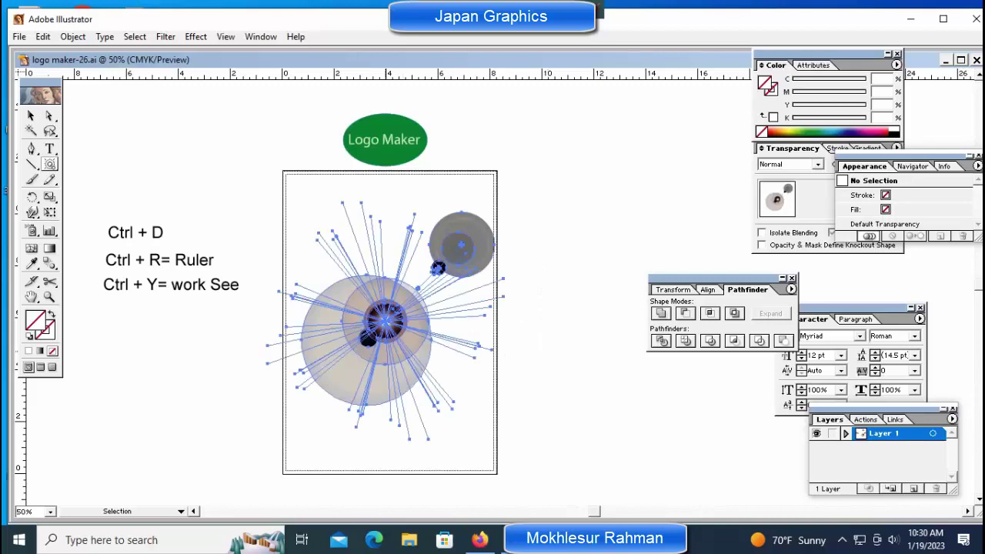
- Shrink the flare and move it to the upper left, removing an extra flare
{"action": "key", "text": "ctrl+z"}
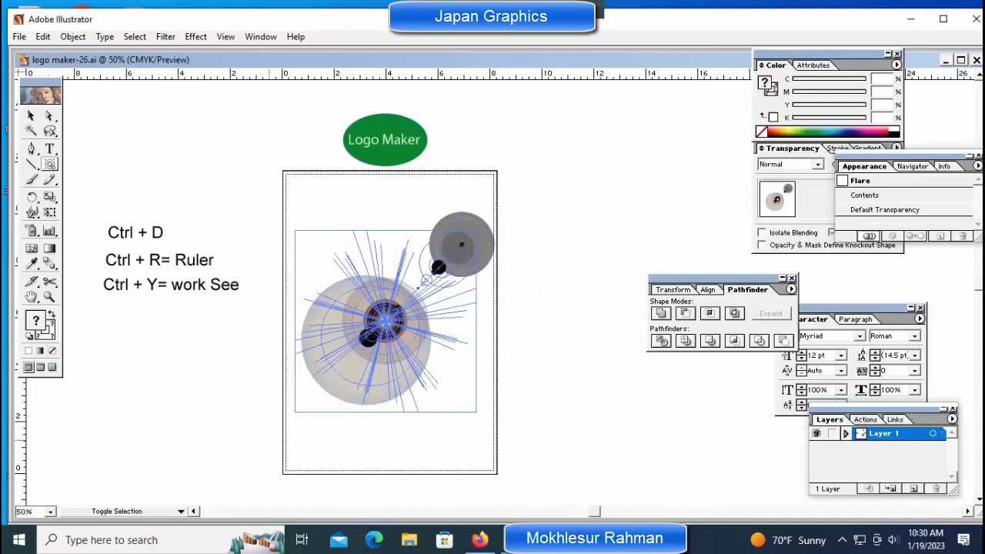
{"action": "key", "text": "ctrl+z"}
{"action": "key", "text": "ctrl+z"}
{"action": "key", "text": "ctrl+z"}
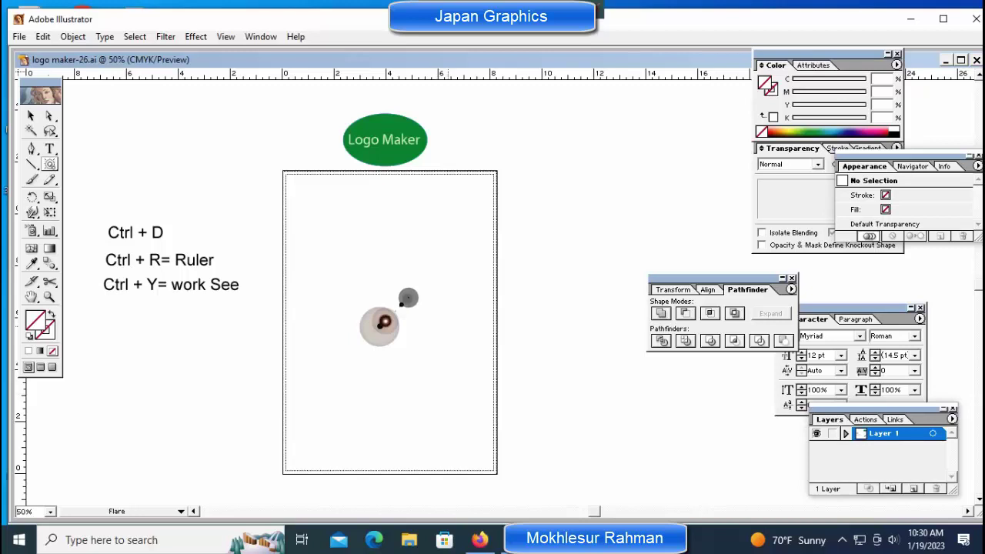
{"action": "left_click_drag", "start_coordinate": [383, 323], "coordinate": [336, 259]}
{"action": "key", "text": "ctrl+shift+a"}
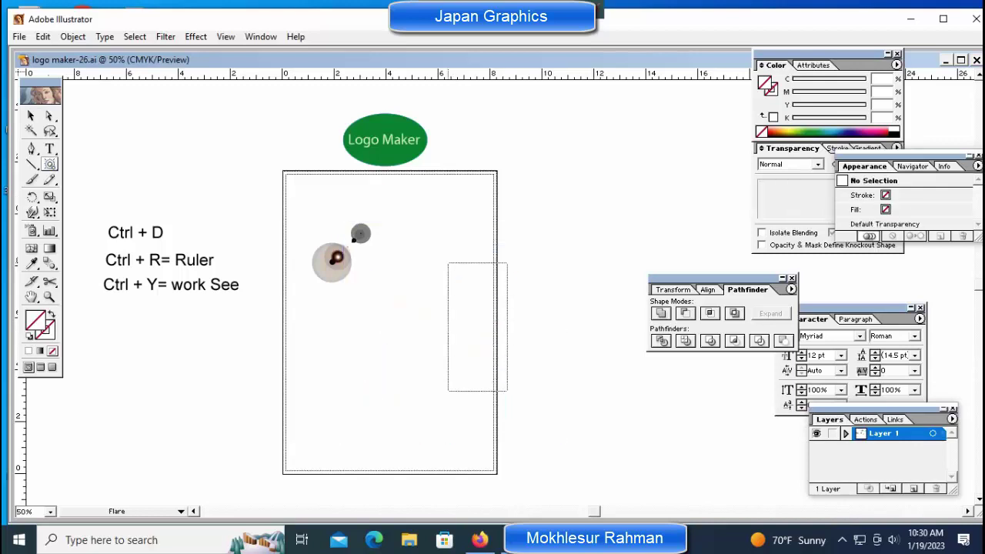
{"action": "left_click", "coordinate": [454, 329]}
{"action": "key", "text": "ctrl+z"}
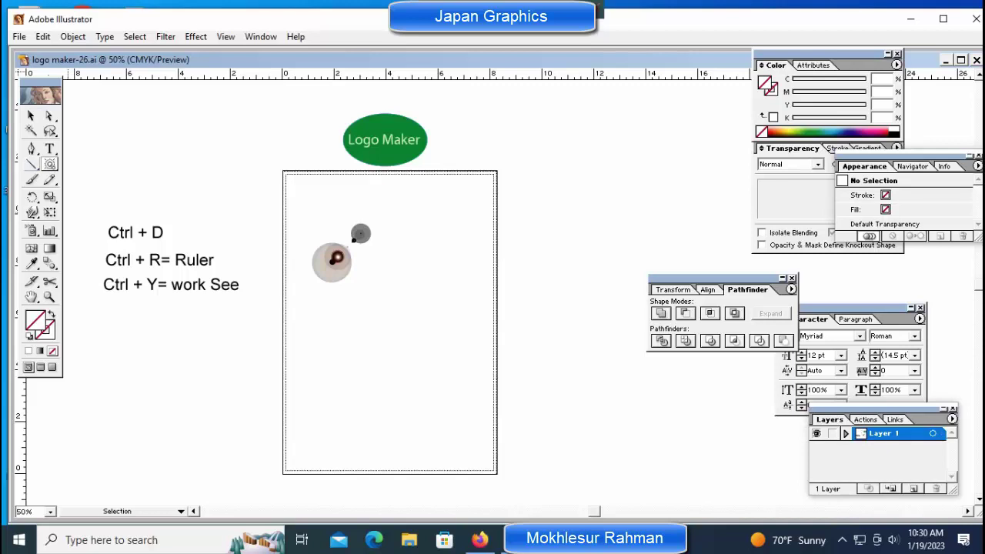
- Draw a large flare, shrink it, and move it up to the page middle
{"action": "left_click", "coordinate": [49, 165]}
{"action": "left_click", "coordinate": [49, 165]}
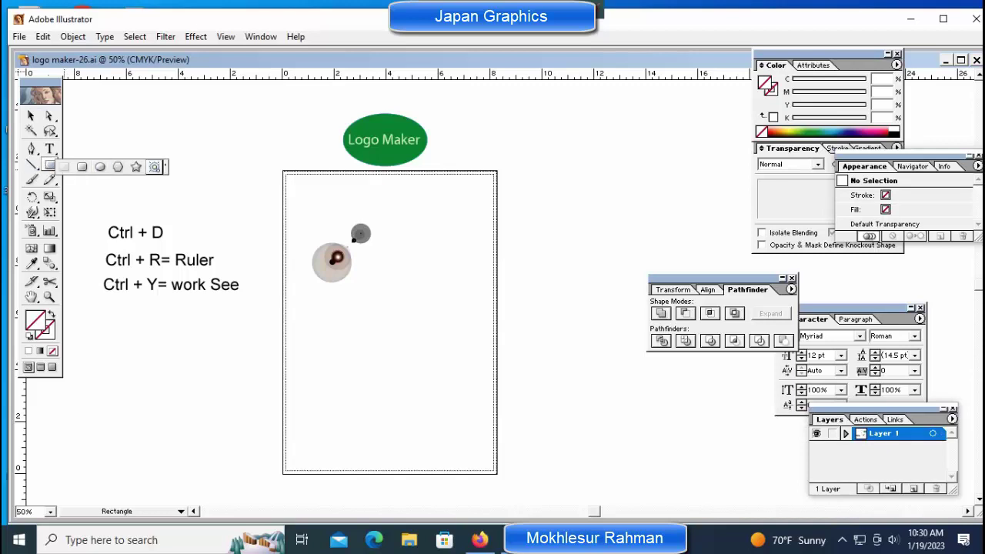
{"action": "left_click", "coordinate": [157, 166]}
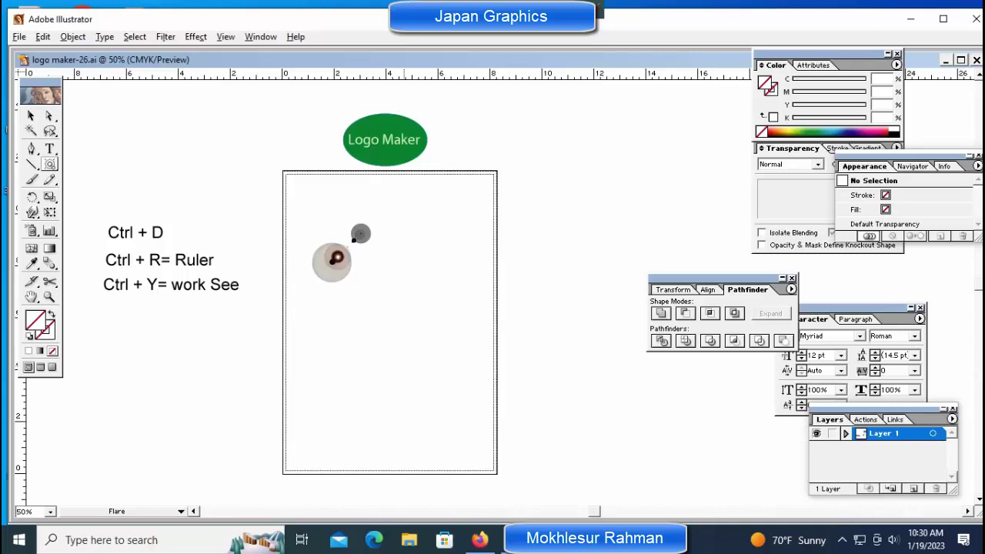
{"action": "left_click_drag", "start_coordinate": [428, 400], "coordinate": [499, 331]}
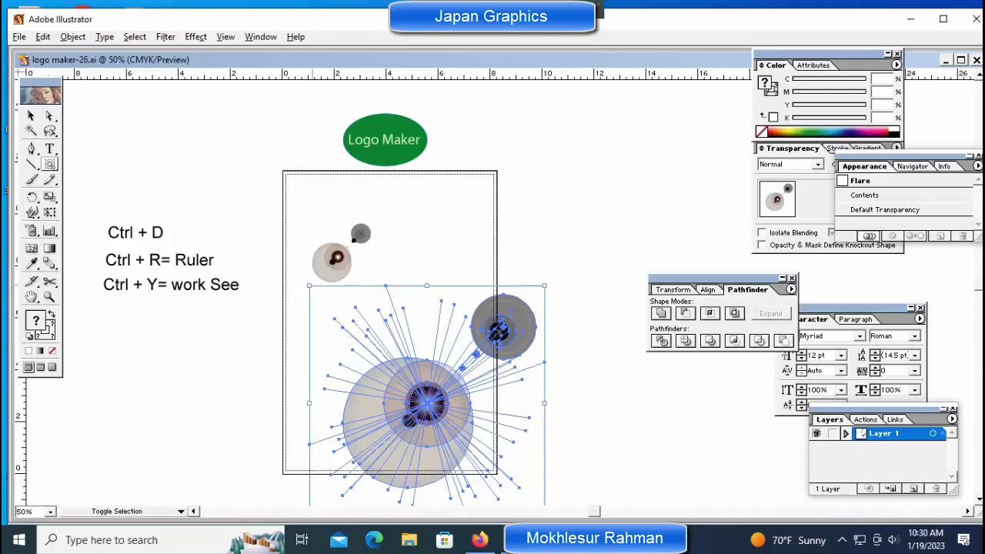
{"action": "left_click_drag", "start_coordinate": [544, 286], "coordinate": [466, 365]}
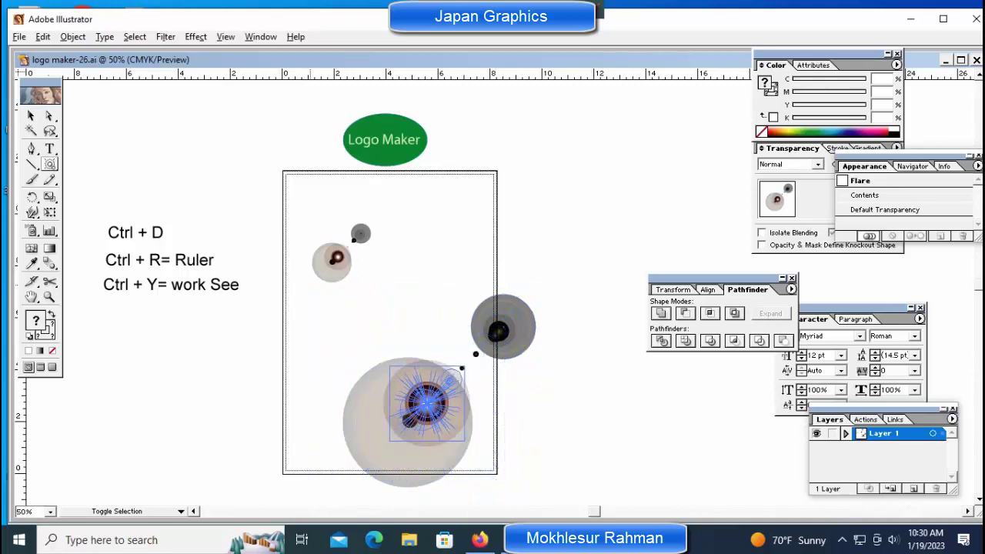
{"action": "left_click_drag", "start_coordinate": [427, 404], "coordinate": [399, 296]}
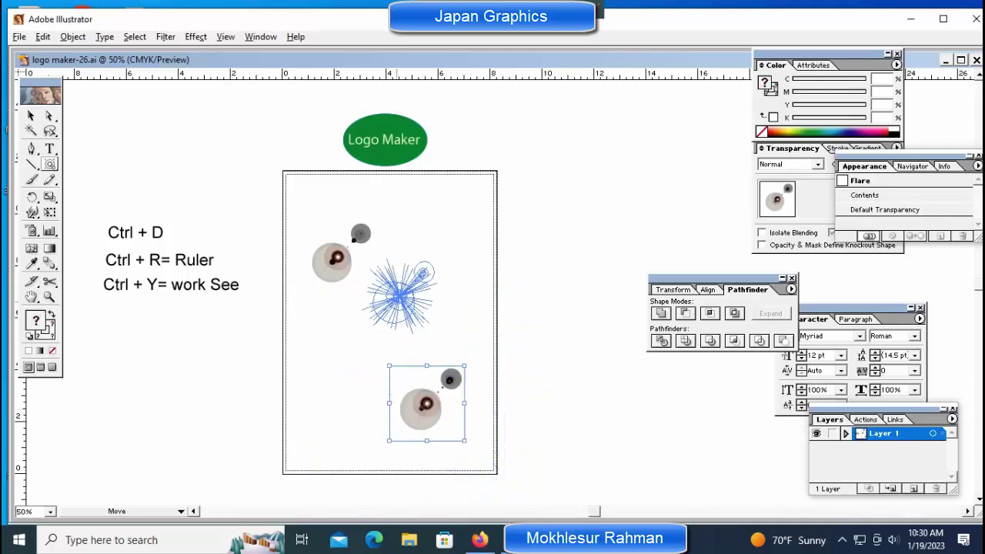
{"action": "key", "text": "ctrl+shift+a"}
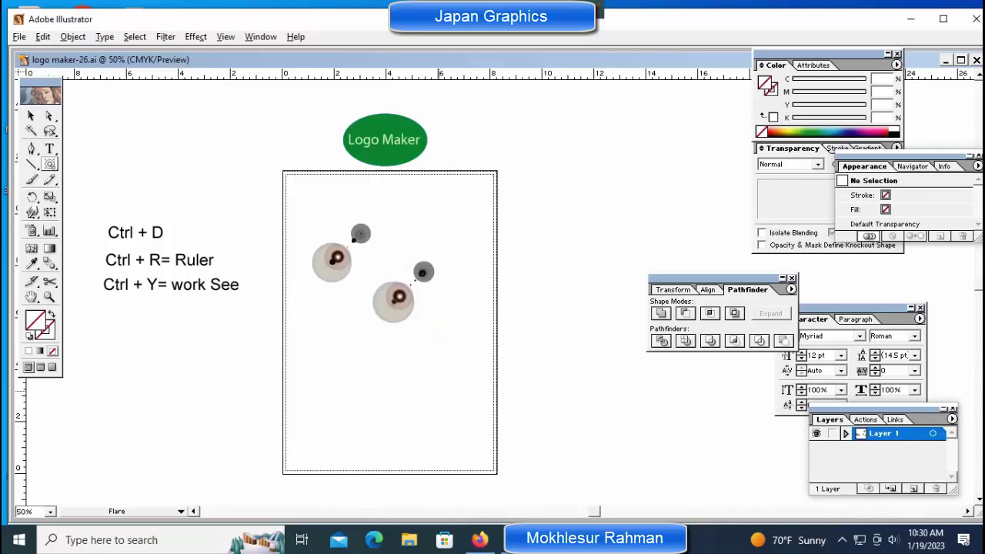
- Enlarge the lower lens flare slightly and deselect it
{"action": "left_click", "coordinate": [433, 295]}
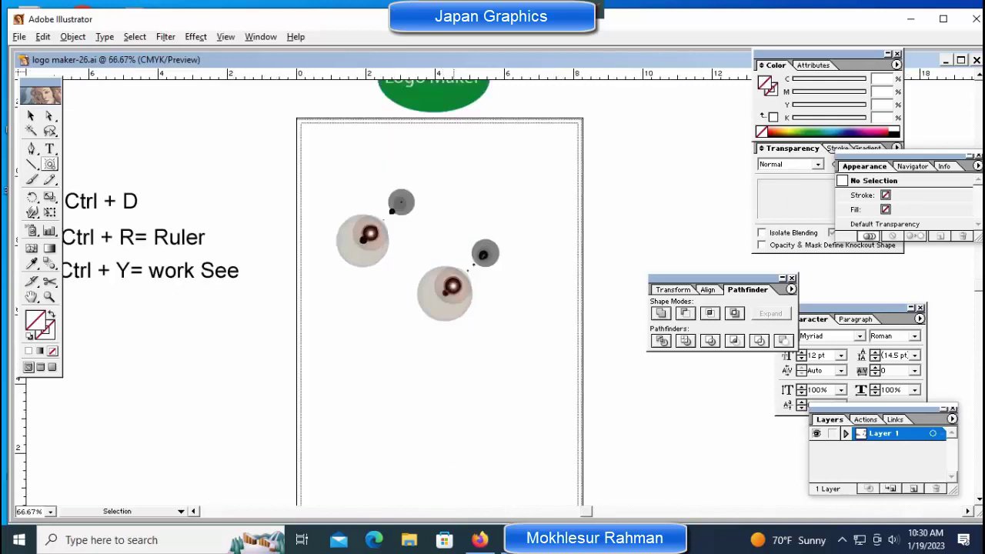
{"action": "left_click", "coordinate": [398, 296], "text": "ctrl"}
{"action": "mouse_move", "coordinate": [485, 253]}
{"action": "left_mouse_down"}
{"action": "mouse_move", "coordinate": [492, 245]}
{"action": "mouse_move", "coordinate": [459, 239]}
{"action": "left_mouse_up"}
{"action": "key", "text": "ctrl+shift+a"}
{"action": "key", "text": "ctrl+shift+a"}
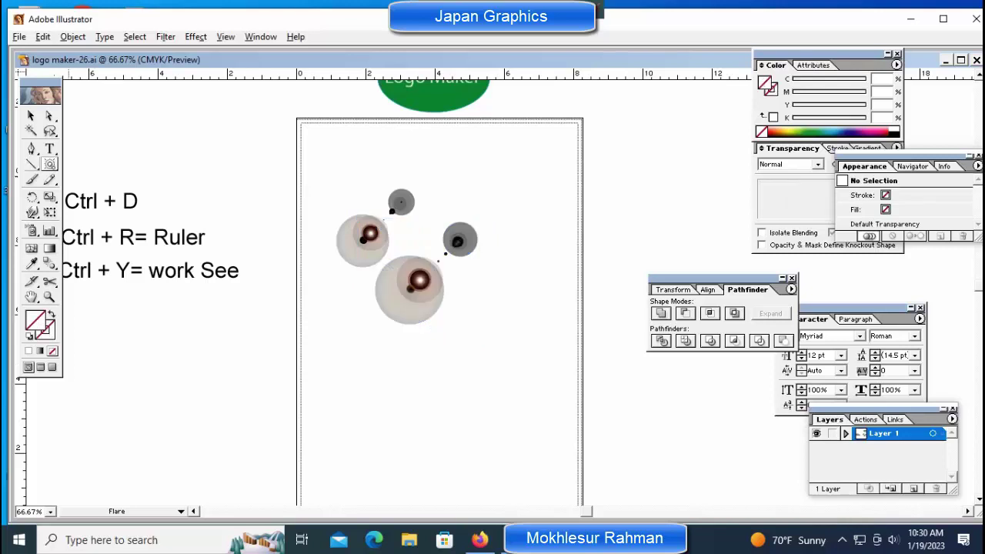
- Draw a third flare, then enlarge it and move it right of the second one
{"action": "left_click_drag", "start_coordinate": [50, 164], "coordinate": [159, 167]}
{"action": "left_click_drag", "start_coordinate": [453, 427], "coordinate": [552, 329]}
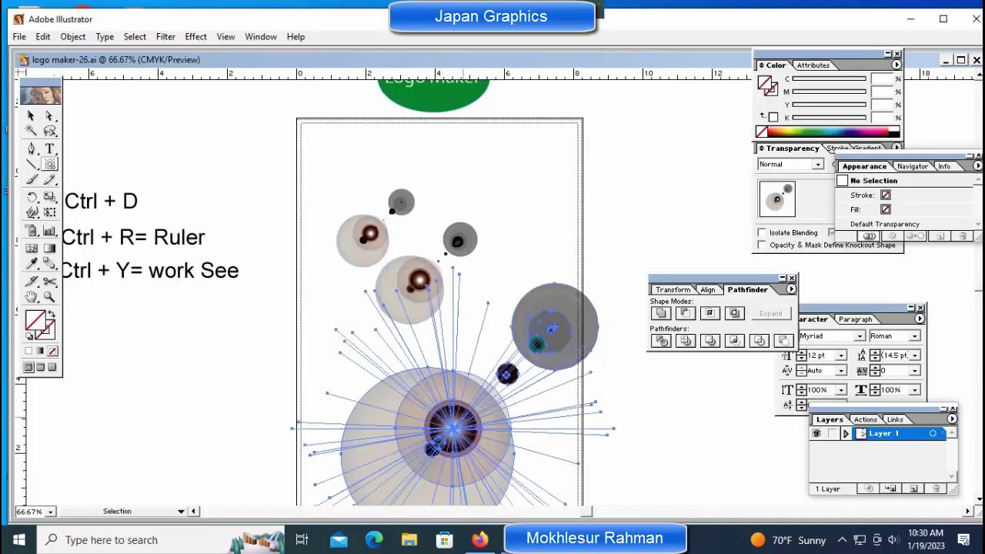
{"action": "mouse_move", "coordinate": [453, 427]}
{"action": "left_mouse_down"}
{"action": "mouse_move", "coordinate": [478, 403]}
{"action": "mouse_move", "coordinate": [478, 293]}
{"action": "mouse_move", "coordinate": [419, 281]}
{"action": "left_mouse_up"}
{"action": "key", "text": "ctrl+z"}
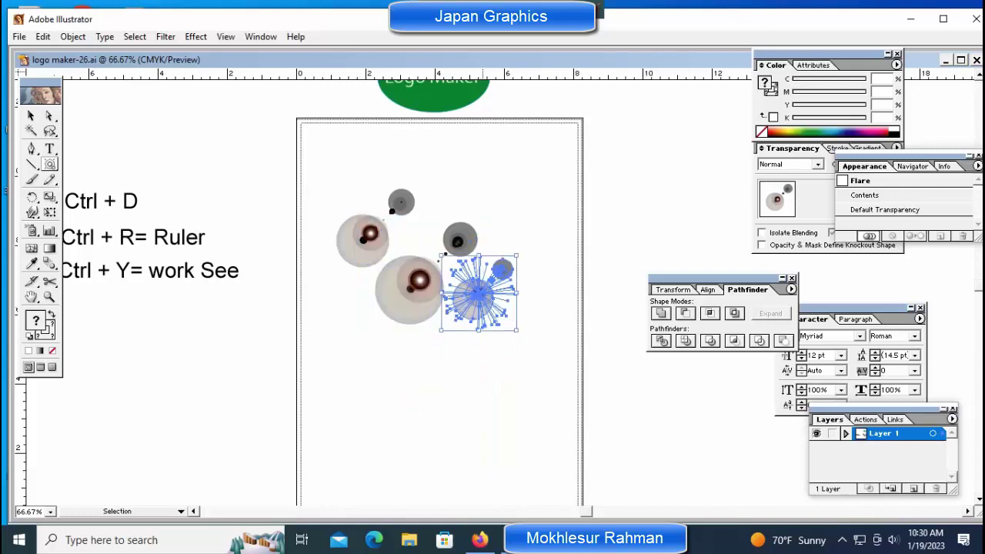
{"action": "key", "text": "shift"}
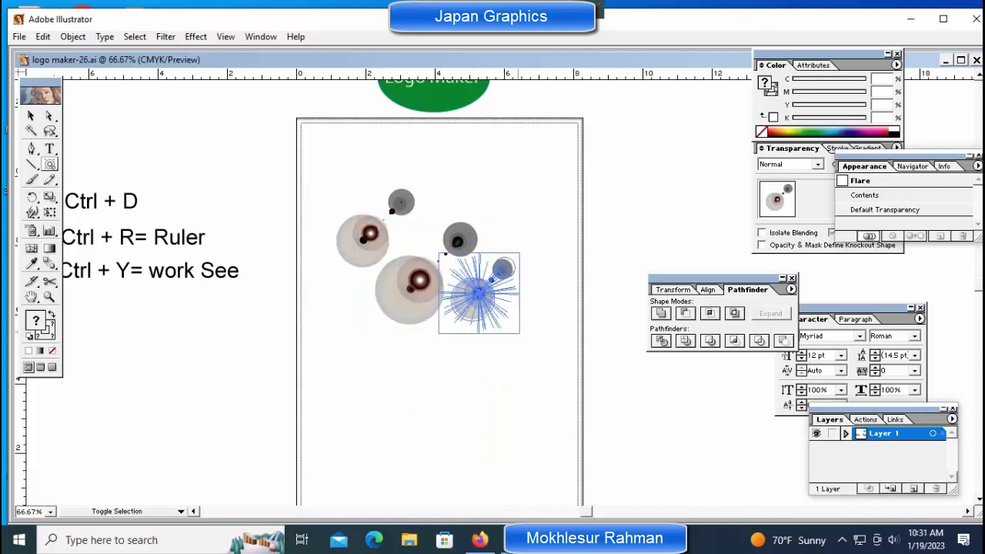
{"action": "left_click_drag", "start_coordinate": [441, 255], "coordinate": [428, 241]}
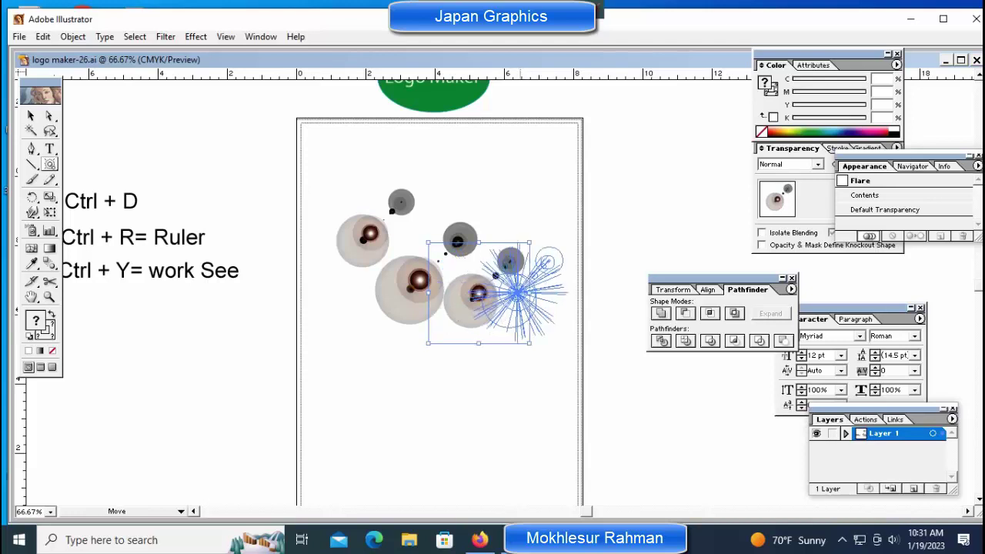
{"action": "left_click_drag", "start_coordinate": [479, 293], "coordinate": [508, 286]}
{"action": "key", "text": "ctrl+shift+a"}
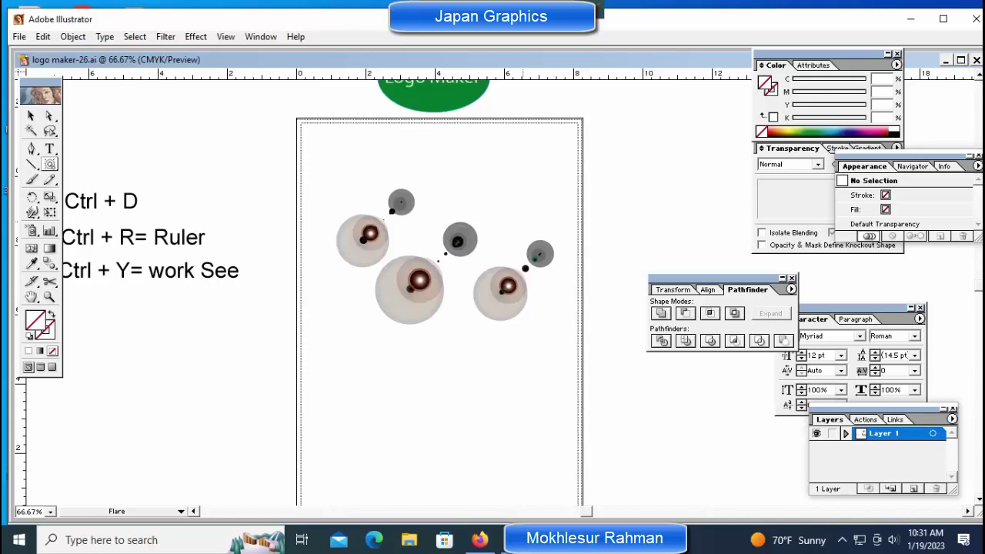
- Marquee-select all three flares and rotate the cluster counterclockwise
{"action": "left_click_drag", "start_coordinate": [308, 151], "coordinate": [556, 340]}
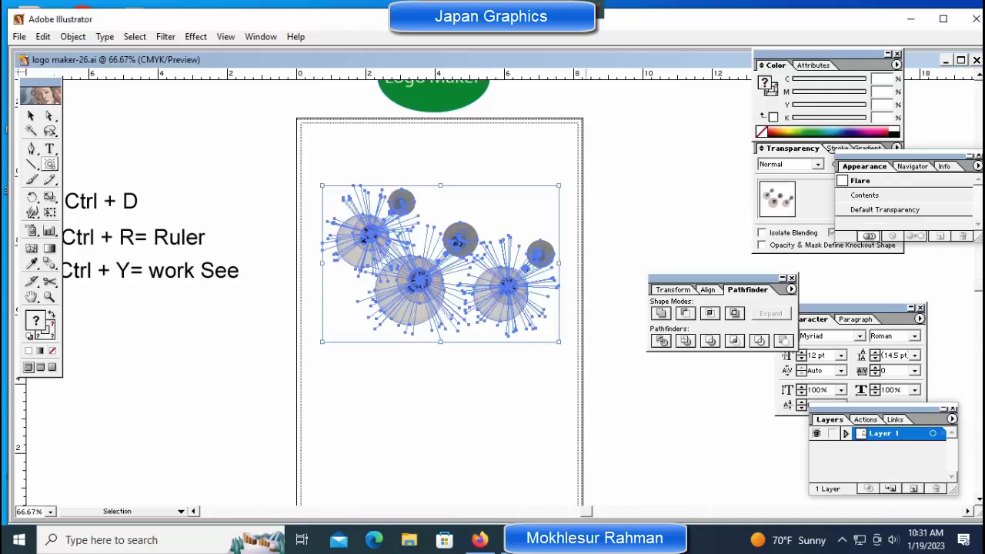
{"action": "left_click_drag", "start_coordinate": [421, 195], "coordinate": [391, 209]}
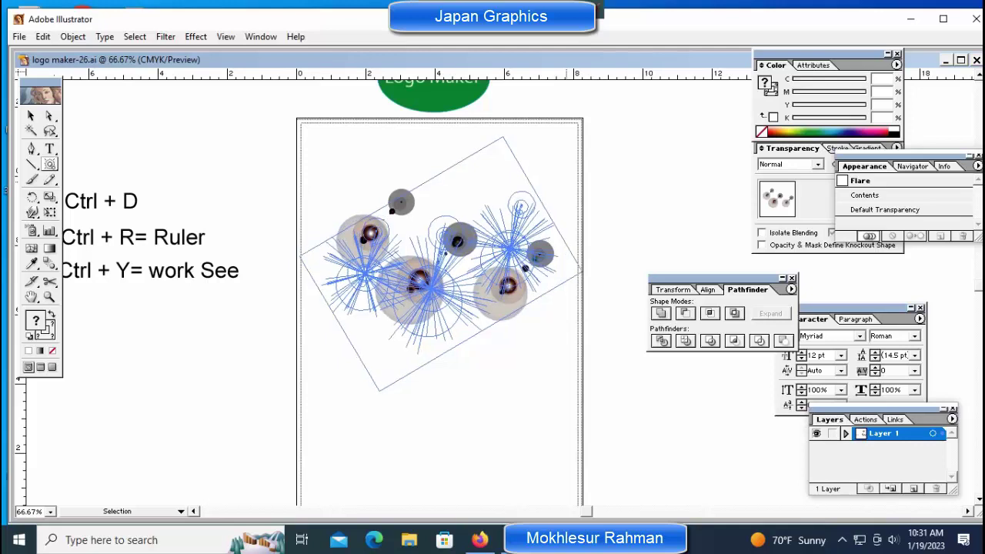
{"action": "key", "text": "ctrl+z"}
{"action": "key", "text": "ctrl+shift+a"}
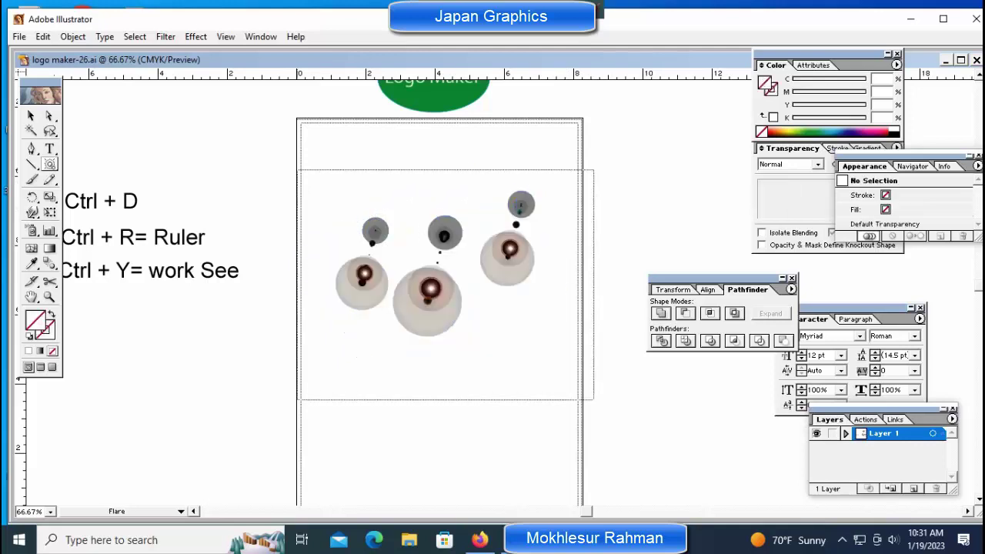
{"action": "key", "text": "ctrl+shift+z"}
- Move flares lower, down-left and up-right to start forming a diagonal chain
{"action": "key", "text": "ctrl+shift+z"}
{"action": "key", "text": "ctrl+shift+z"}
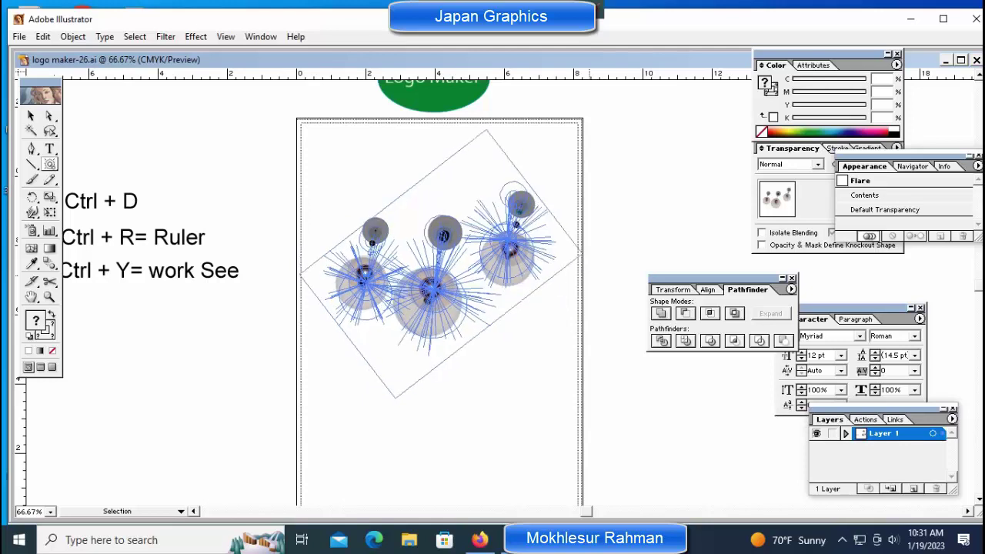
{"action": "key", "text": "ctrl+shift+z"}
{"action": "key", "text": "ctrl+shift+z"}
{"action": "key", "text": "ctrl+shift+a"}
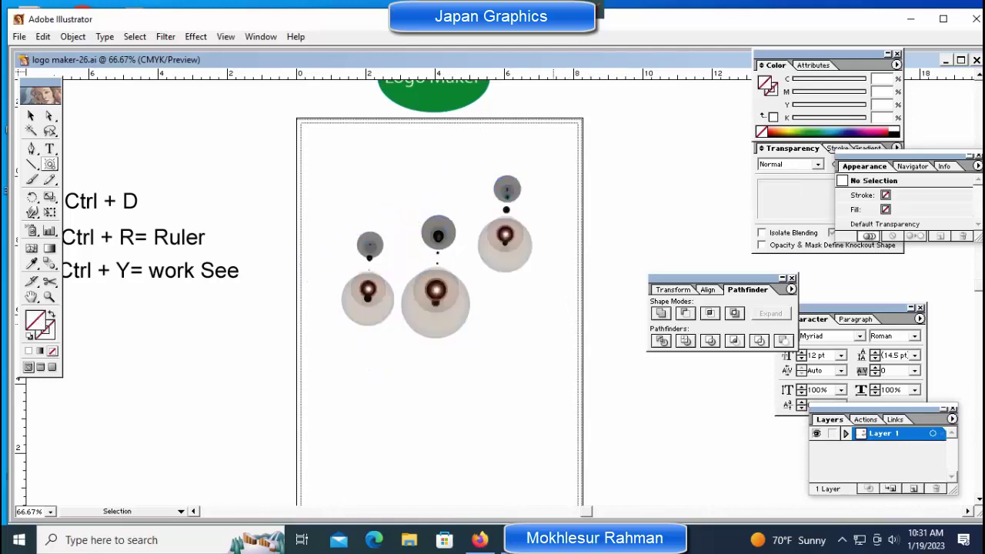
{"action": "left_click_drag", "start_coordinate": [436, 291], "coordinate": [435, 352]}
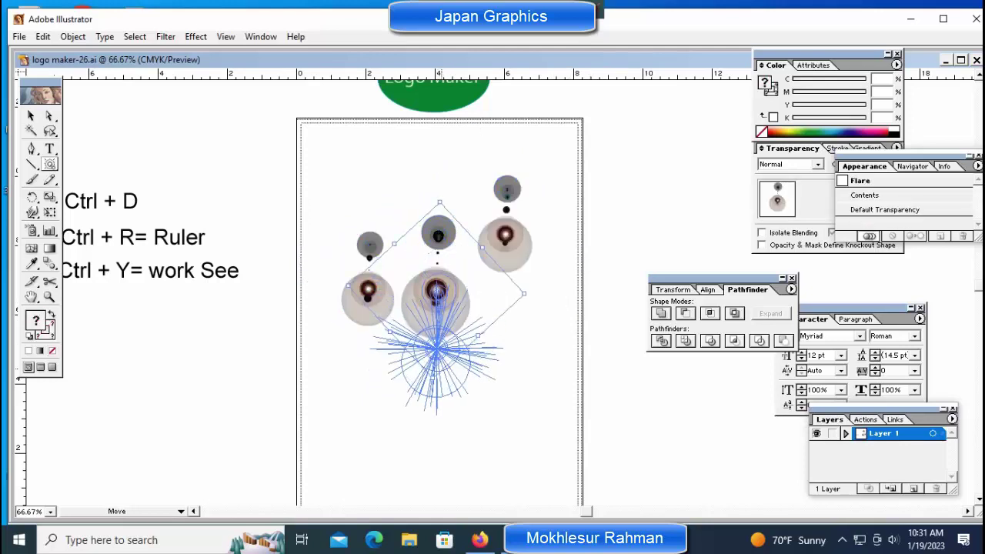
{"action": "key", "text": "ctrl+shift+a"}
{"action": "left_click_drag", "start_coordinate": [505, 234], "coordinate": [486, 281]}
{"action": "key", "text": "ctrl+shift+a"}
{"action": "mouse_move", "coordinate": [368, 291]}
{"action": "left_mouse_down"}
{"action": "mouse_move", "coordinate": [419, 224]}
{"action": "mouse_move", "coordinate": [489, 204]}
{"action": "mouse_move", "coordinate": [455, 220]}
{"action": "left_mouse_up"}
{"action": "key", "text": "ctrl+shift+a"}
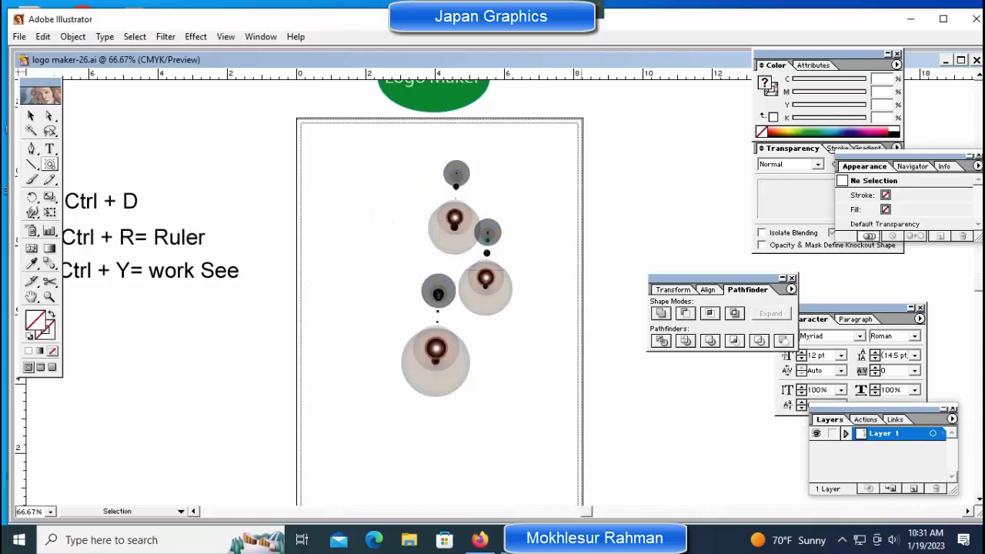
- Line up the middle and top flares, then pan to show the whole page
{"action": "mouse_move", "coordinate": [486, 279]}
{"action": "left_mouse_down"}
{"action": "mouse_move", "coordinate": [512, 273]}
{"action": "mouse_move", "coordinate": [482, 296]}
{"action": "left_mouse_up"}
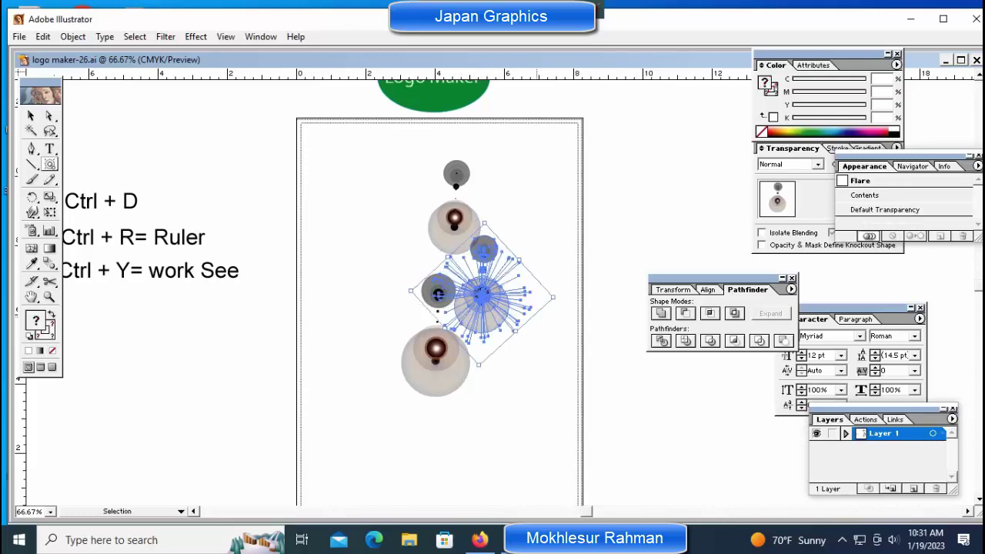
{"action": "key", "text": "ctrl+shift+a"}
{"action": "left_click_drag", "start_coordinate": [455, 220], "coordinate": [517, 231]}
{"action": "key", "text": "shift"}
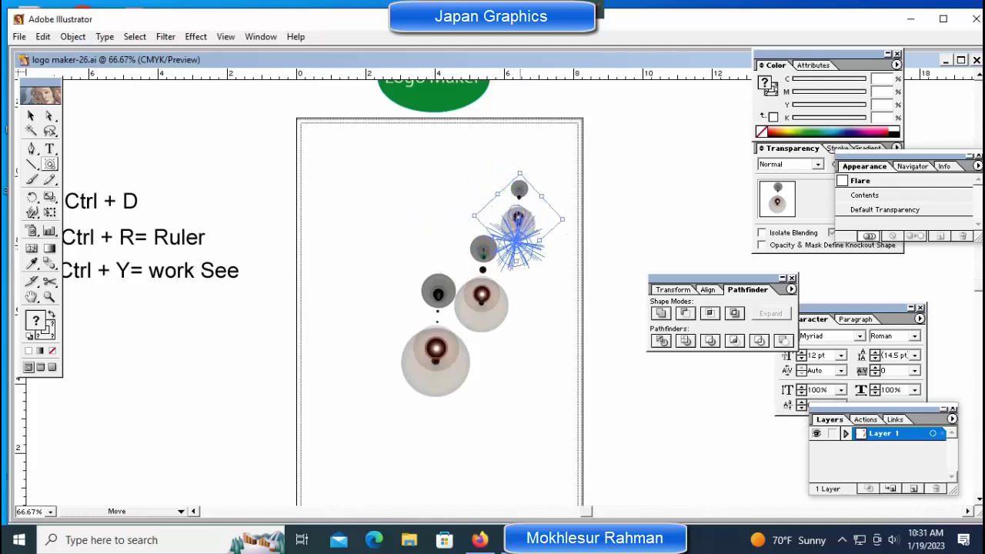
{"action": "left_click_drag", "start_coordinate": [517, 231], "coordinate": [515, 233]}
{"action": "key", "text": "ctrl+shift+a"}
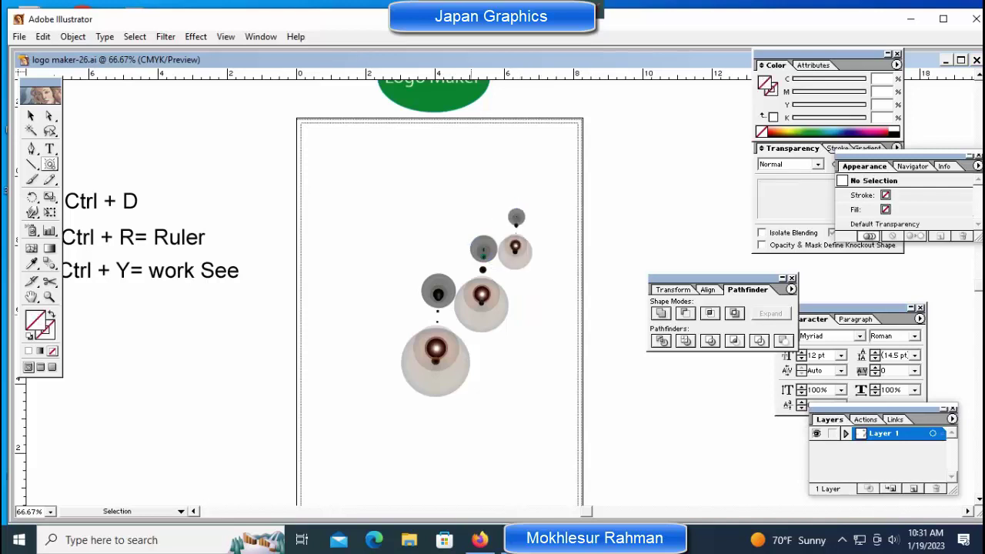
{"action": "left_click", "coordinate": [482, 296]}
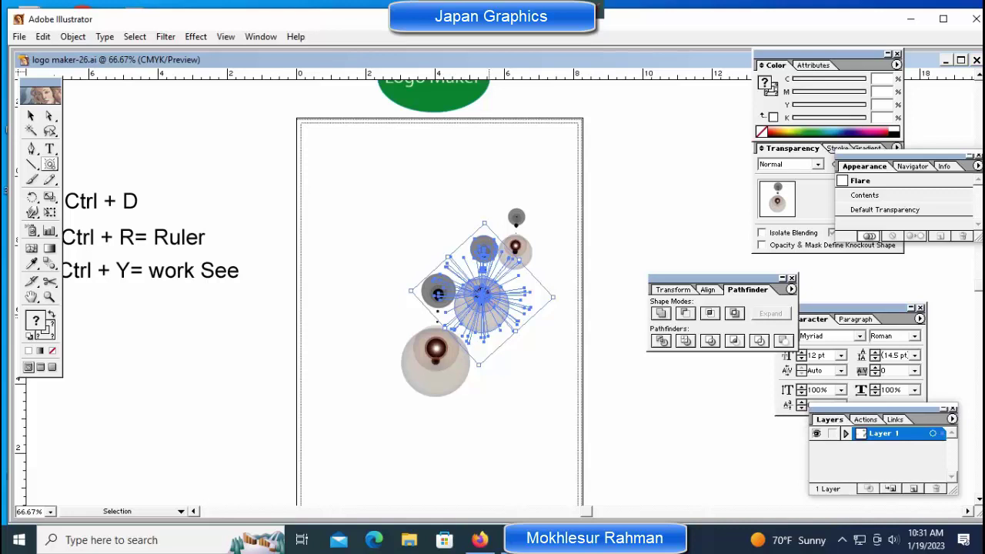
{"action": "left_click_drag", "start_coordinate": [481, 297], "coordinate": [484, 292]}
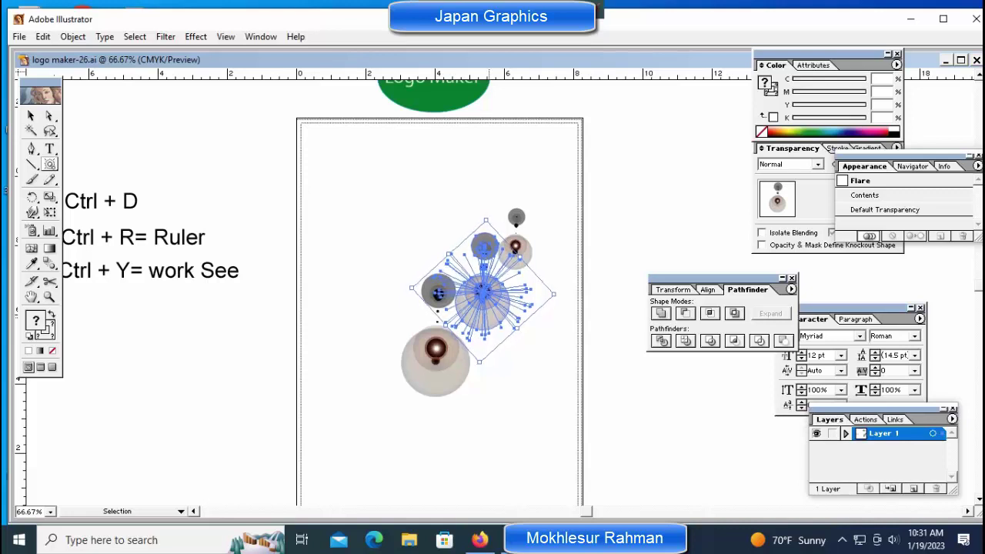
{"action": "key", "text": "ctrl+shift+a"}
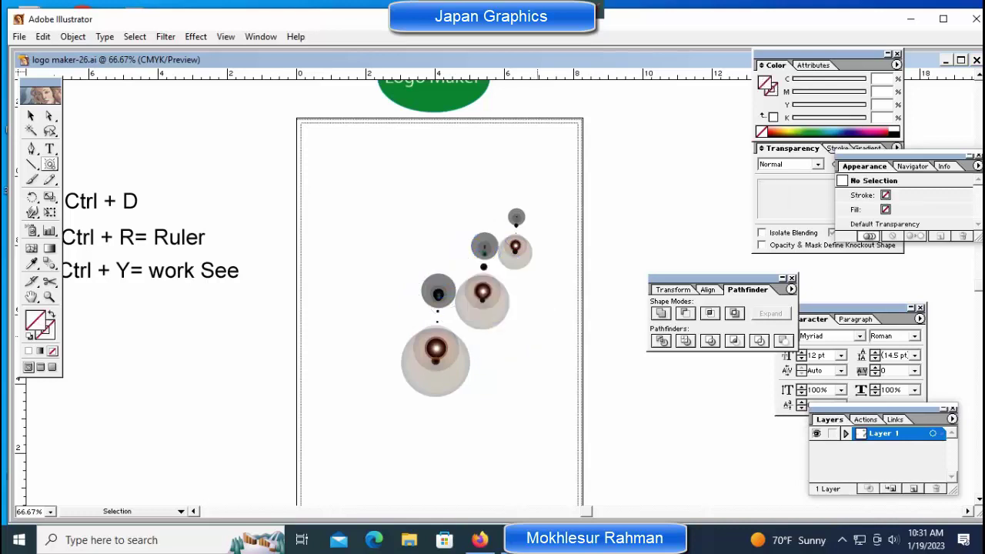
{"action": "mouse_move", "coordinate": [431, 308]}
{"action": "left_mouse_down"}
{"action": "mouse_move", "coordinate": [308, 238]}
{"action": "mouse_move", "coordinate": [308, 254]}
{"action": "left_mouse_up"}
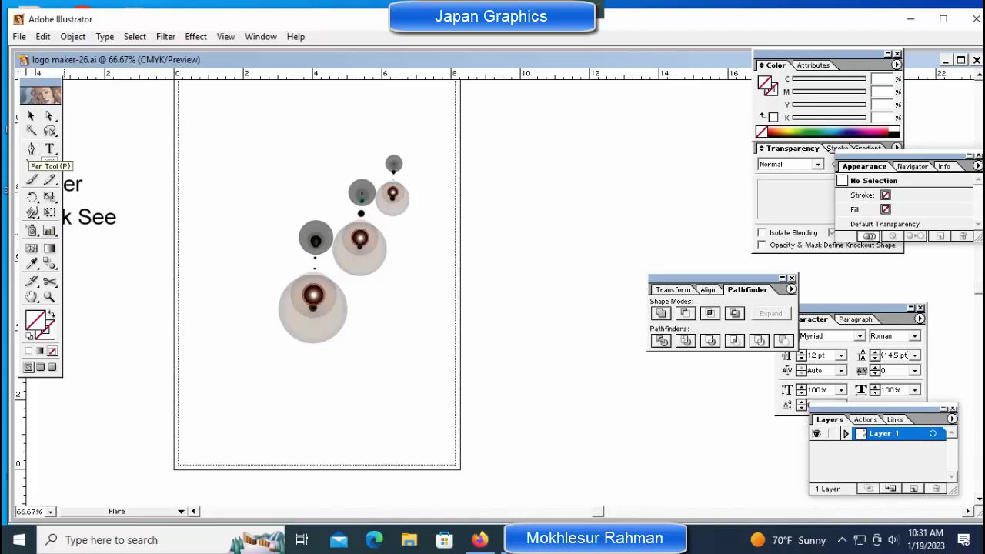
- Draw a closed four-corner Pen path around the diagonal flare chain
{"action": "left_click", "coordinate": [31, 149]}
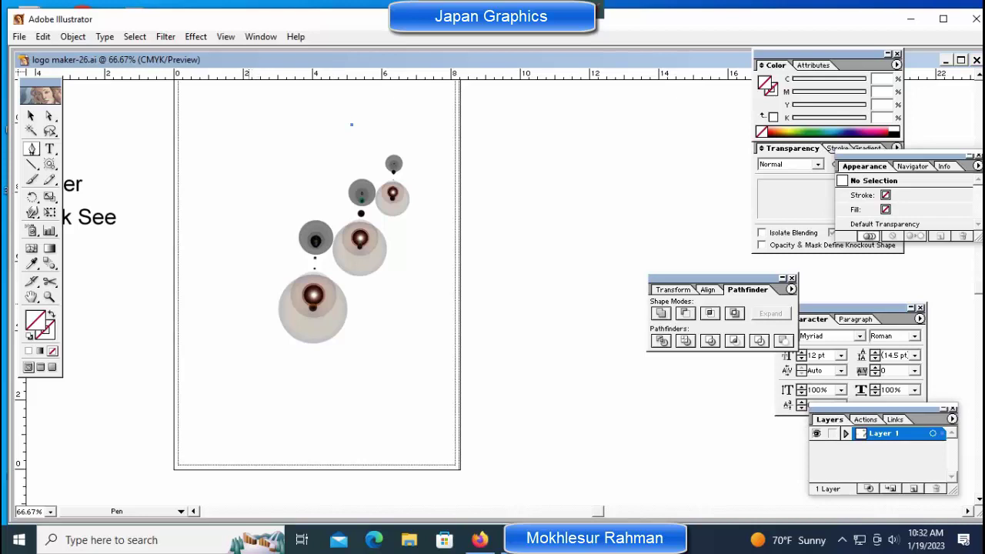
{"action": "left_click", "coordinate": [204, 270]}
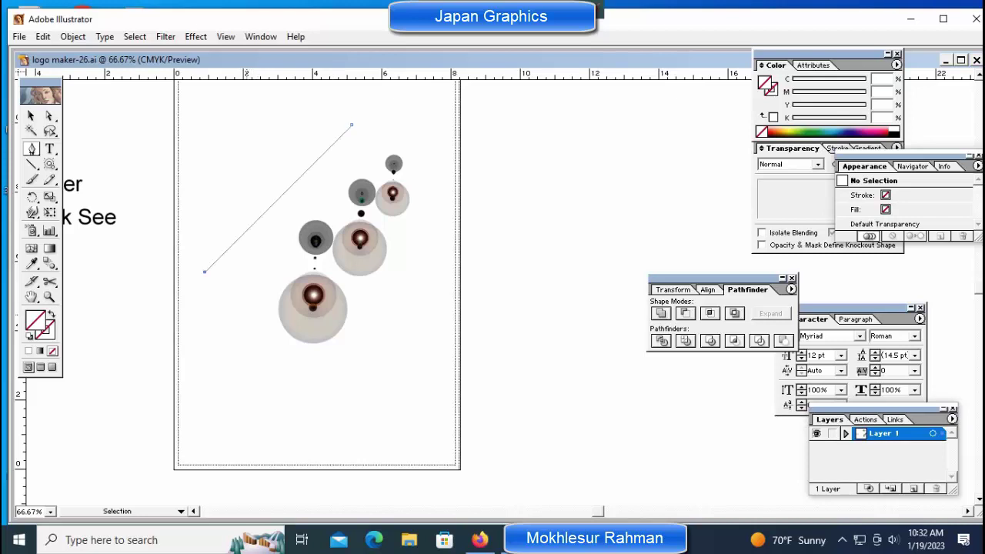
{"action": "left_click", "coordinate": [226, 317]}
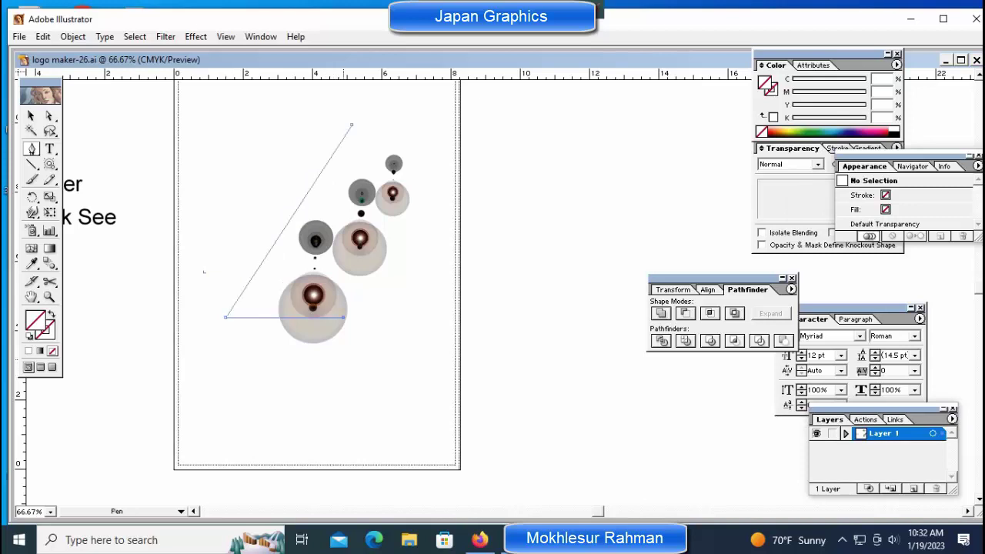
{"action": "key", "text": "ctrl"}
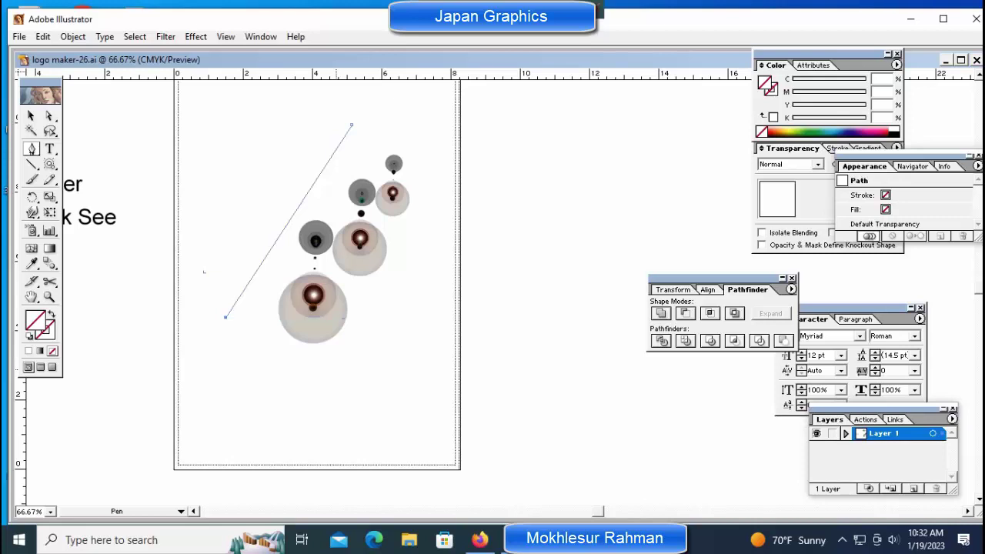
{"action": "left_click", "coordinate": [335, 368]}
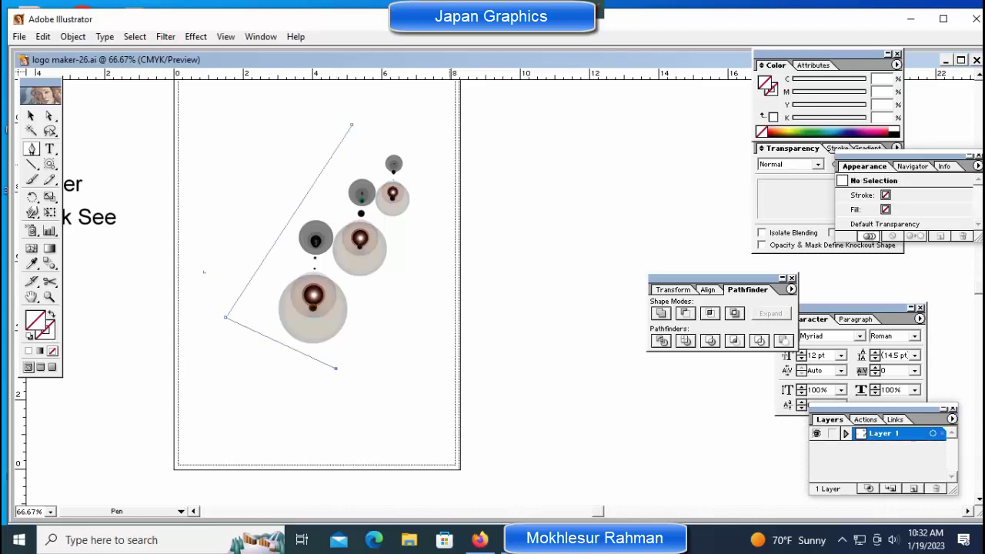
{"action": "left_click", "coordinate": [450, 160]}
{"action": "left_click", "coordinate": [351, 125]}
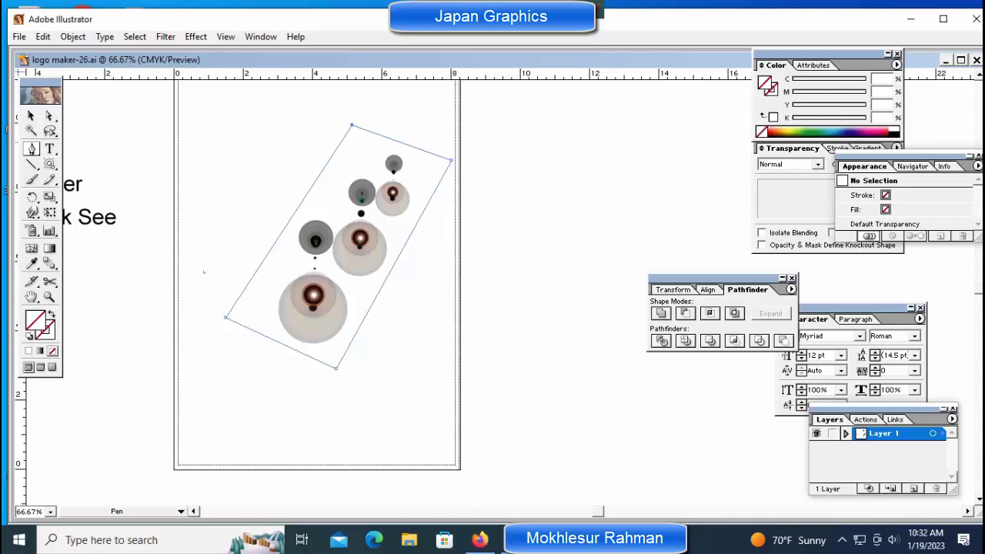
{"action": "key", "text": "shift+F10"}
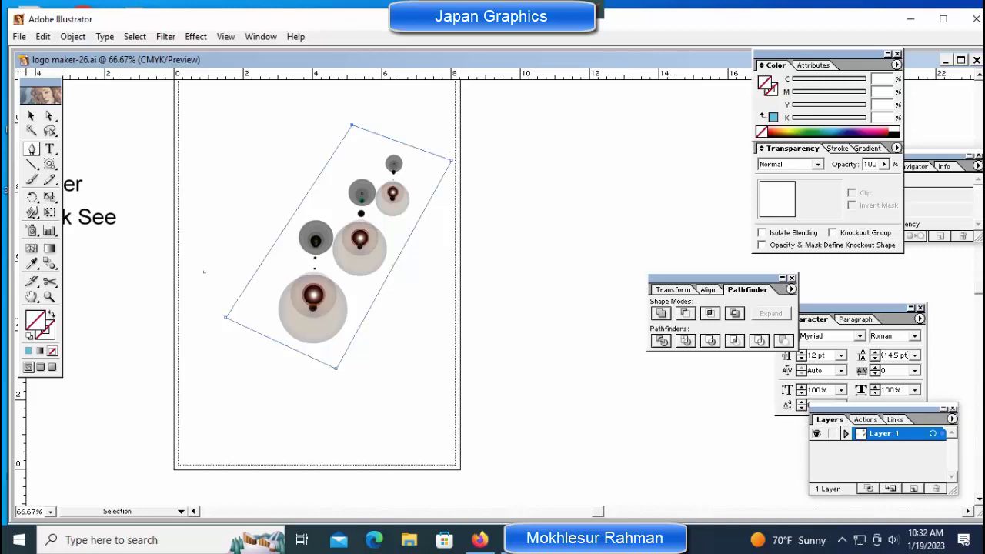
- Fill the new shape with light blue and select it with the flares beneath
{"action": "left_click", "coordinate": [28, 351]}
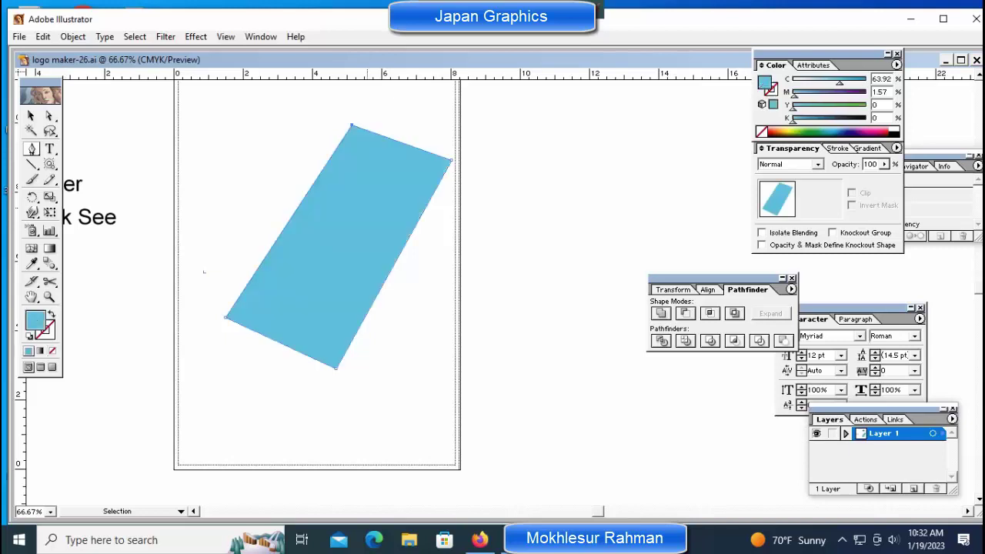
{"action": "left_click_drag", "start_coordinate": [249, 156], "coordinate": [477, 321]}
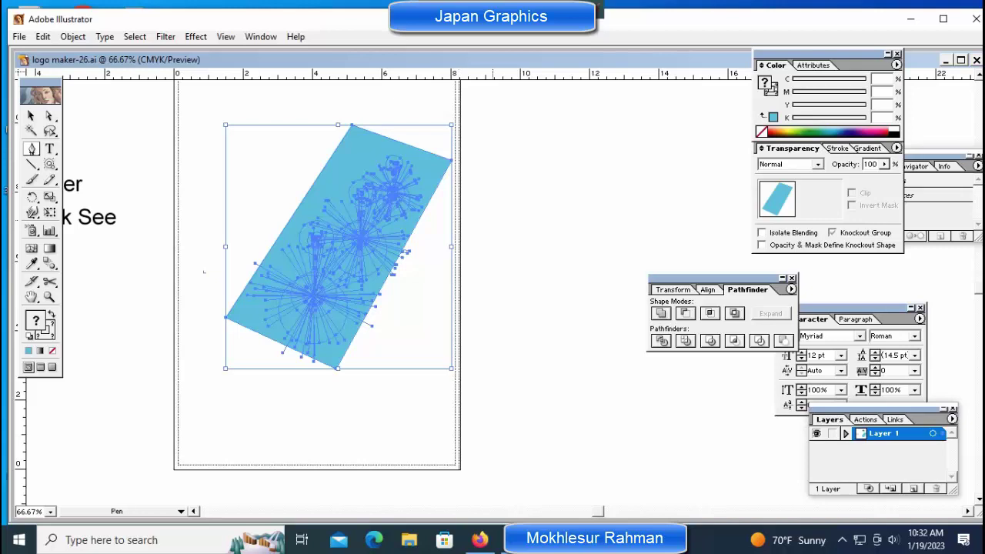
{"action": "left_click", "coordinate": [362, 239], "text": "shift"}
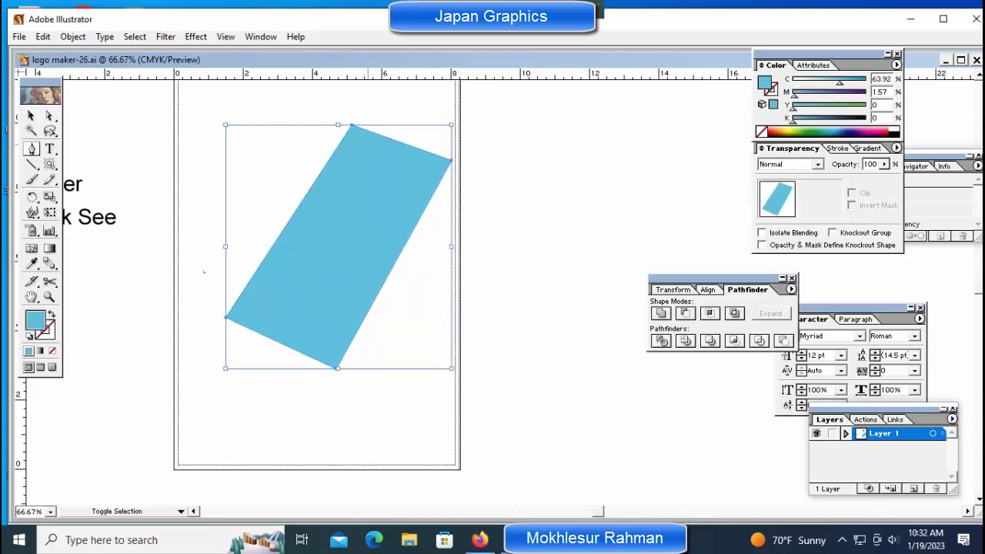
{"action": "left_click_drag", "start_coordinate": [155, 146], "coordinate": [416, 301]}
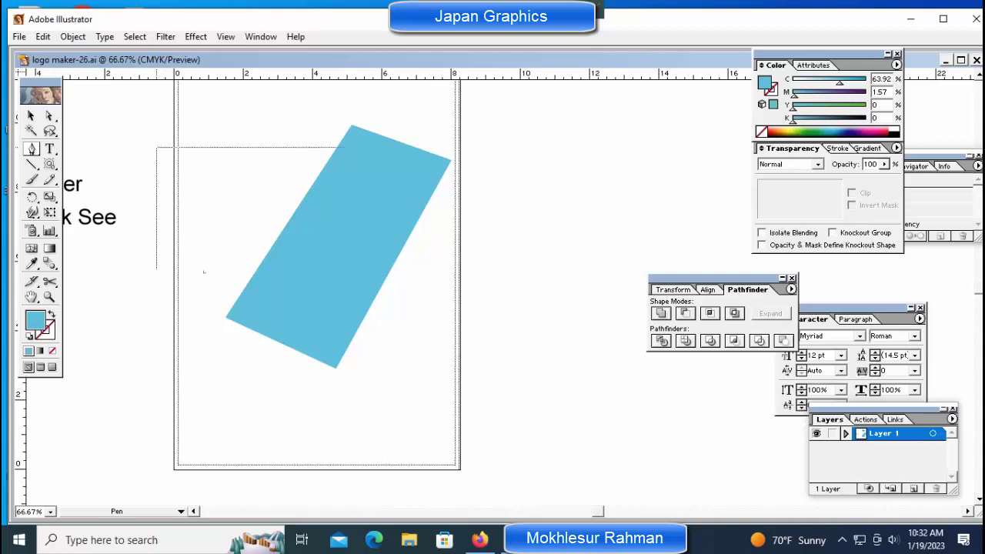
{"action": "key", "text": "shift"}
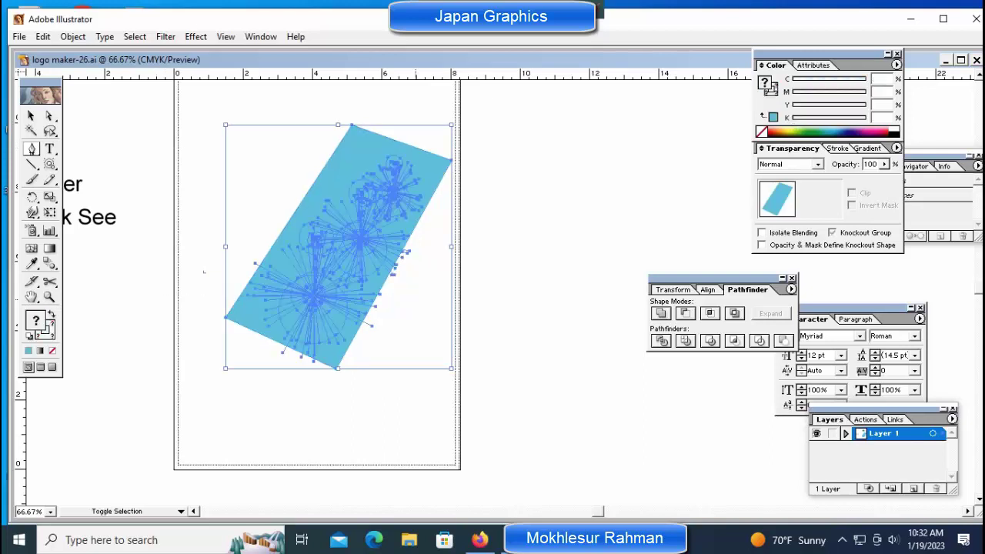
{"action": "key", "text": "Delete"}
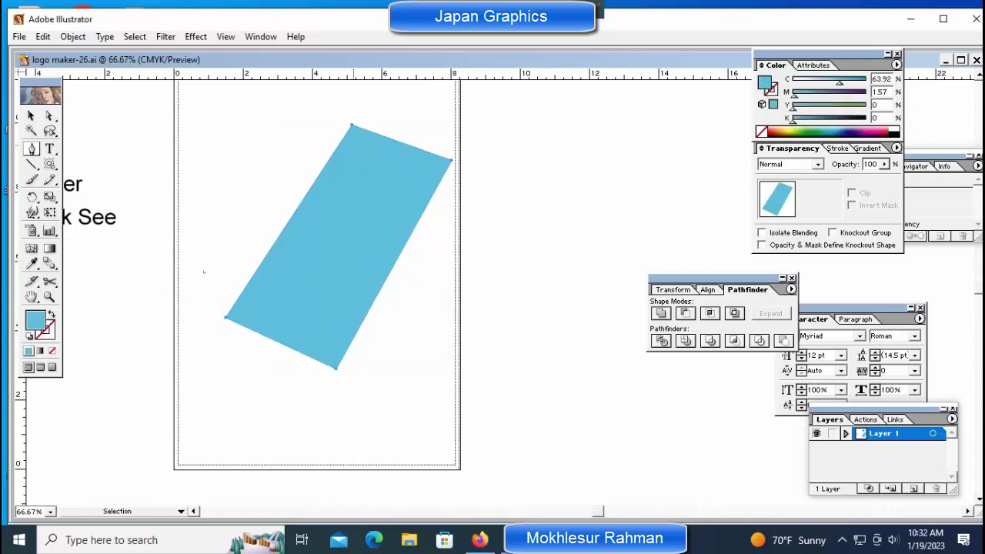
- Fill the parallelogram with magenta at 20% opacity
{"action": "key", "text": "ctrl+a"}
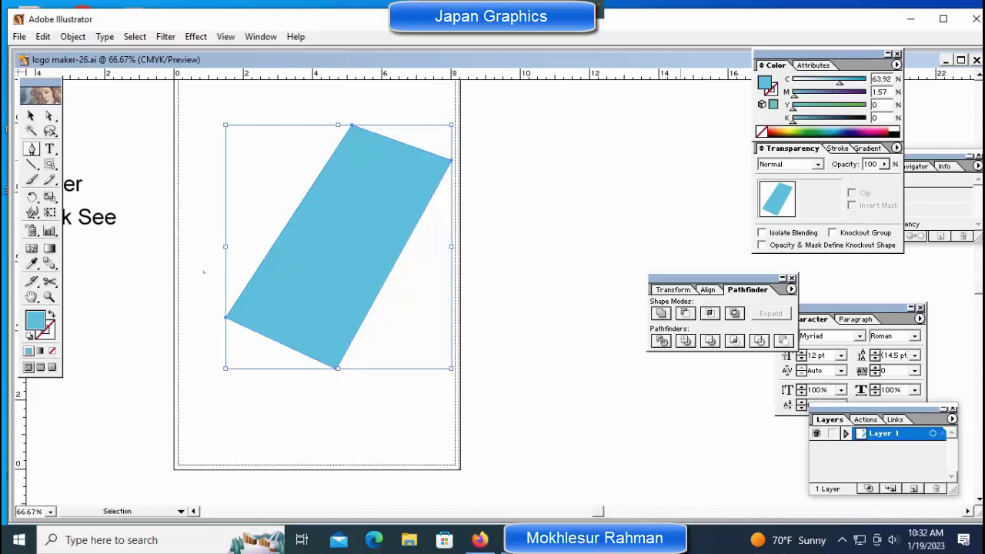
{"action": "left_click", "coordinate": [877, 131]}
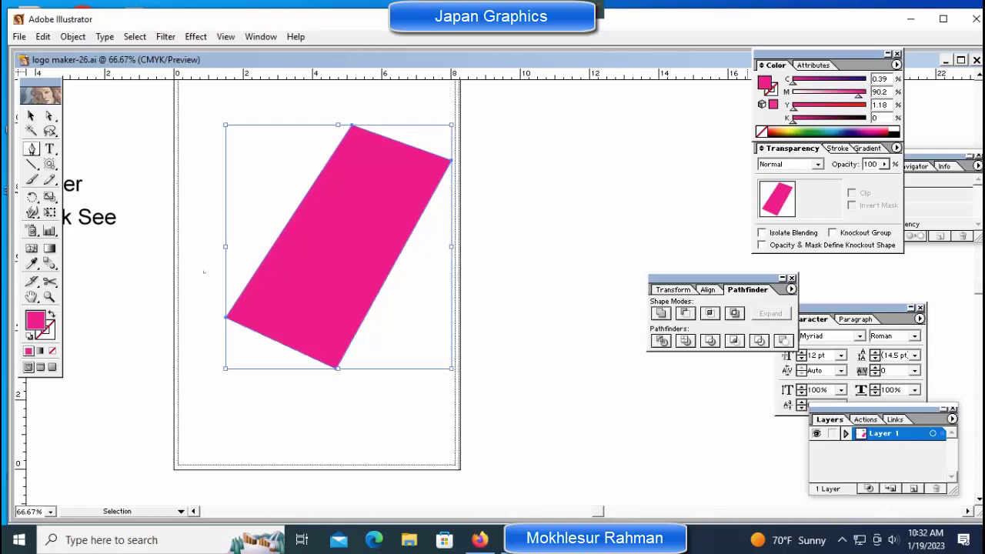
{"action": "double_click", "coordinate": [870, 164]}
{"action": "type", "text": "20"}
{"action": "key", "text": "Return"}
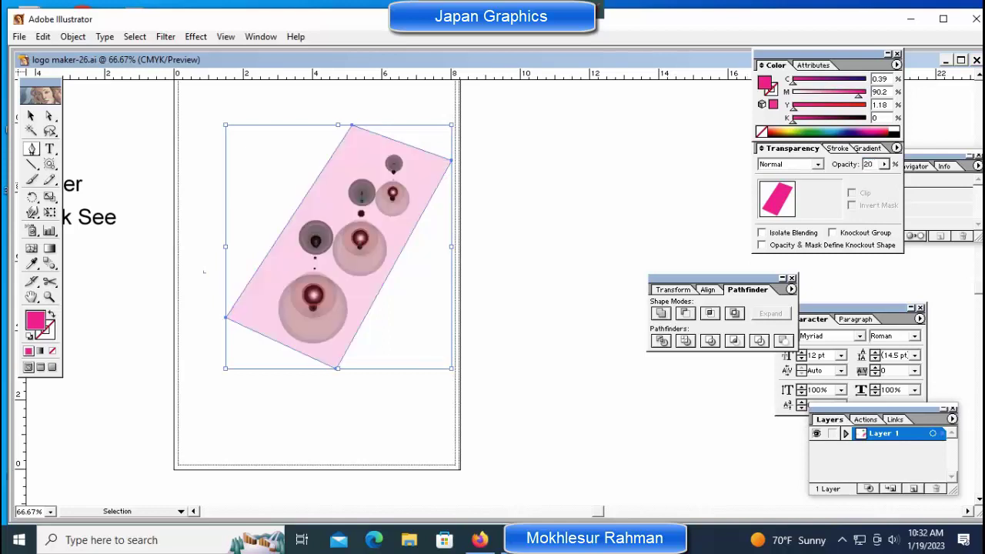
- Toggle the pink shape's selection, ending with all artwork selected
{"action": "key", "text": "ctrl+shift+a"}
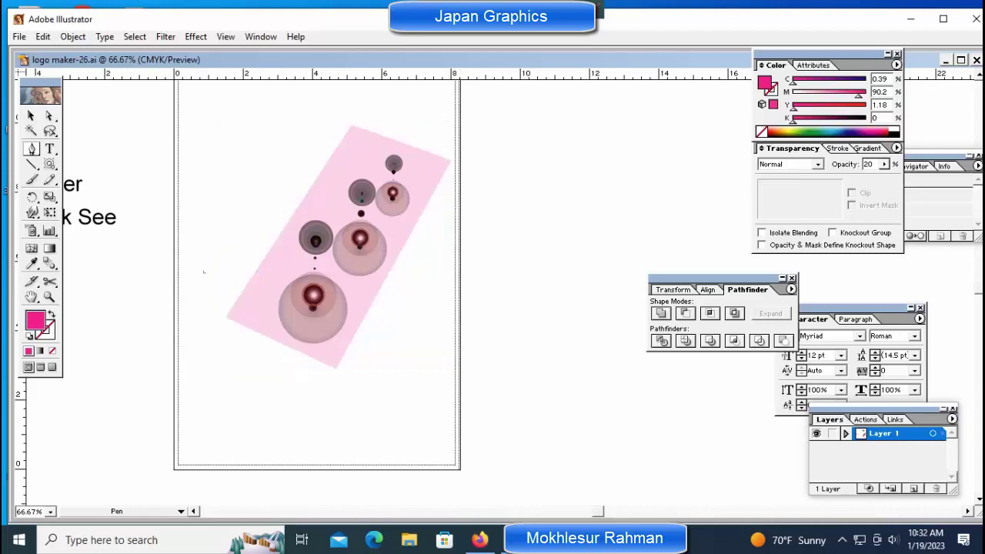
{"action": "key", "text": "ctrl+a"}
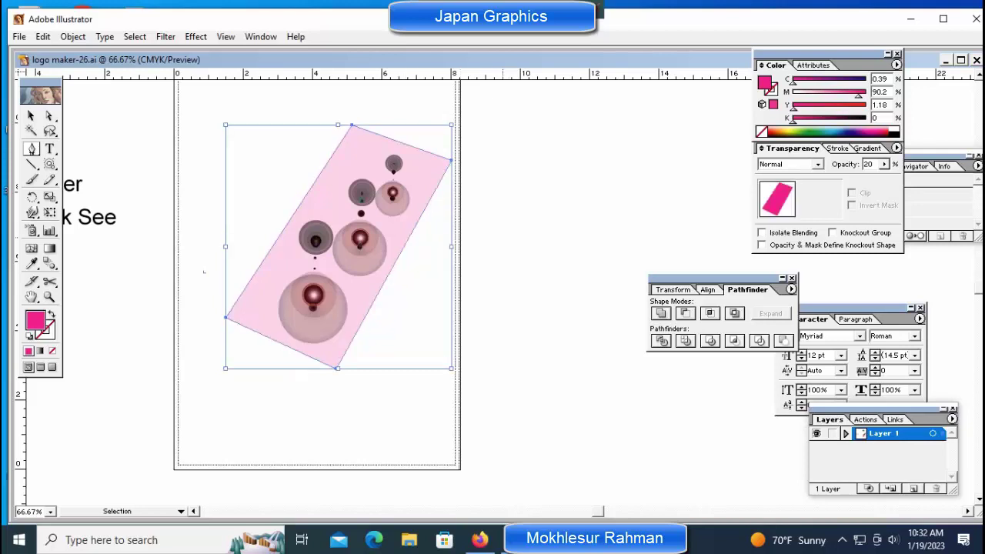
{"action": "key", "text": "ctrl+shift+a"}
{"action": "key", "text": "ctrl+a"}
{"action": "key", "text": "p"}
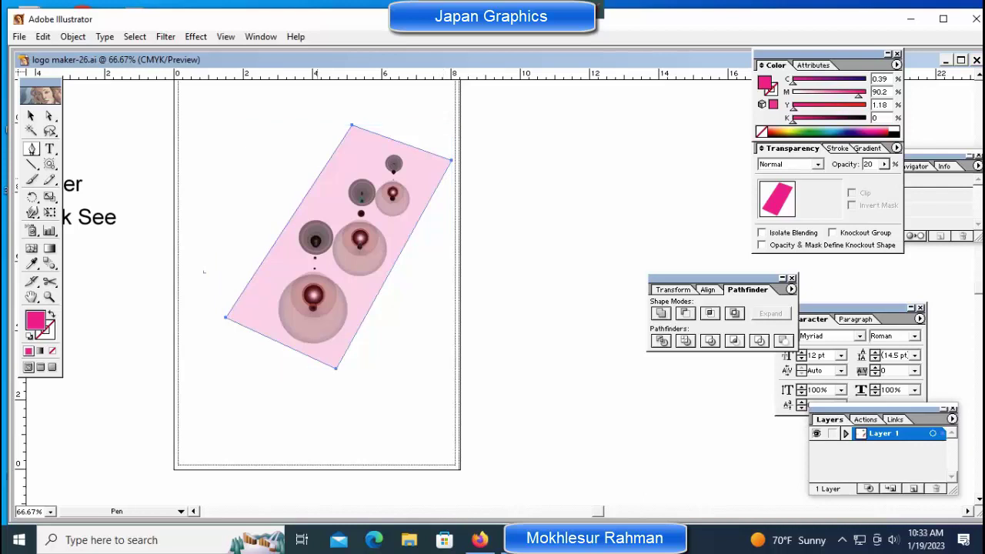
{"action": "key", "text": "ctrl+shift+a"}
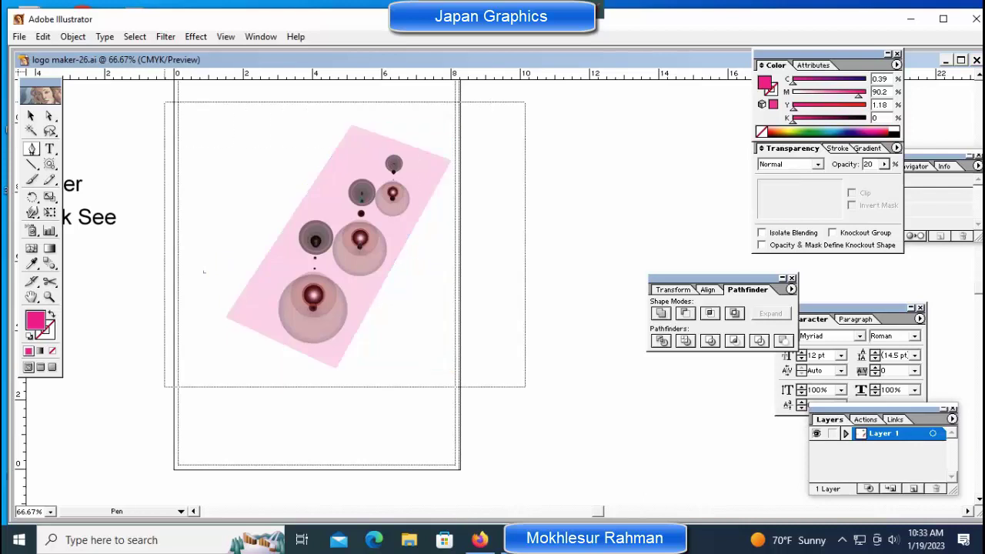
{"action": "key", "text": "ctrl+a"}
- Group the pink panel and flares together, then reselect the group
{"action": "right_click", "coordinate": [348, 252]}
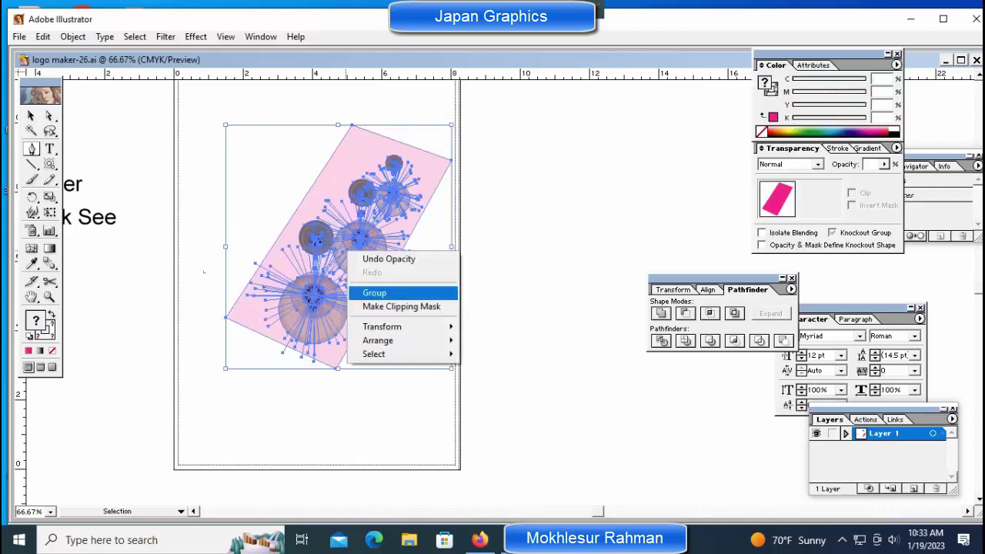
{"action": "left_click", "coordinate": [374, 292]}
{"action": "key", "text": "ctrl+shift+a"}
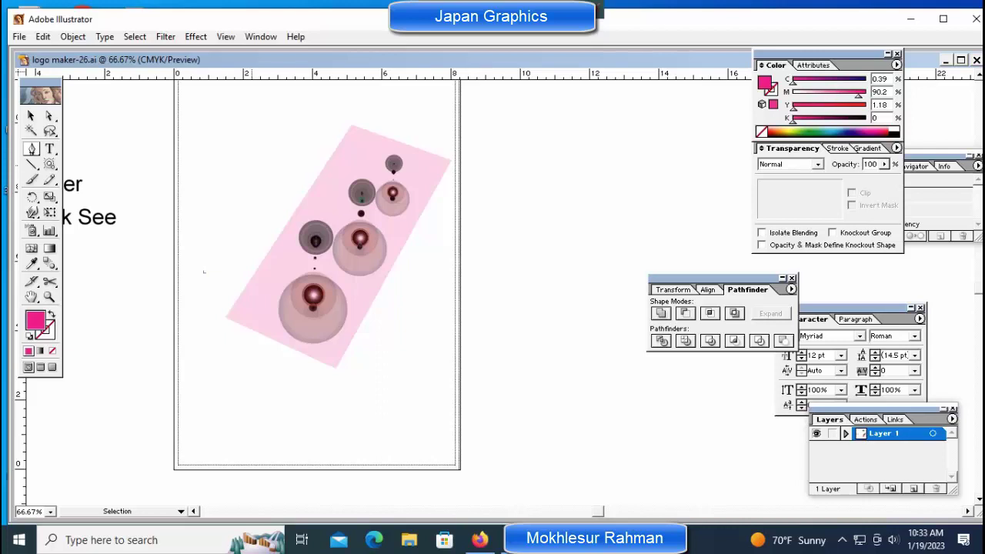
{"action": "key", "text": "ctrl+a"}
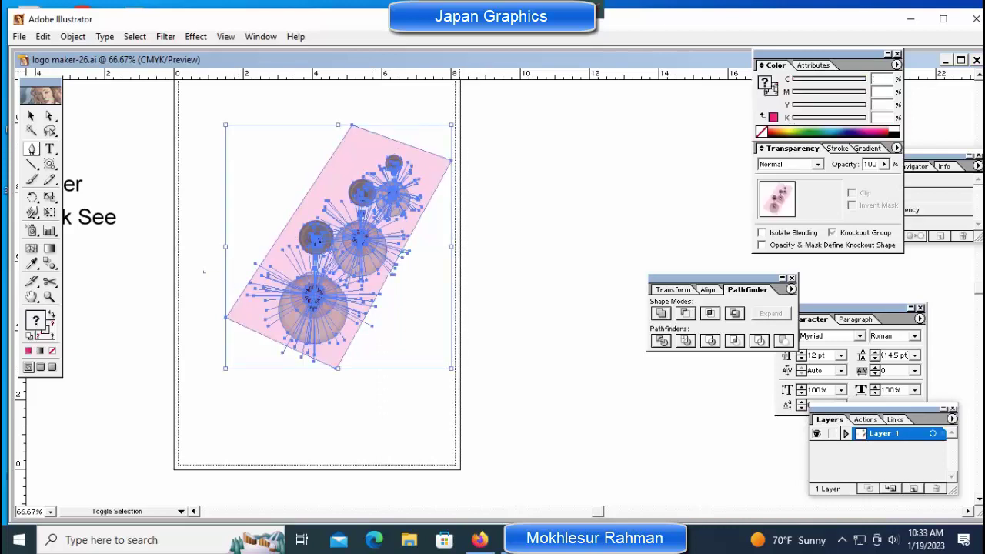
- Shrink the group and move it toward the page's upper left
{"action": "mouse_move", "coordinate": [362, 362]}
{"action": "left_mouse_down"}
{"action": "mouse_move", "coordinate": [342, 269]}
{"action": "mouse_move", "coordinate": [247, 204]}
{"action": "left_mouse_up"}
{"action": "key", "text": "ctrl+shift+a"}
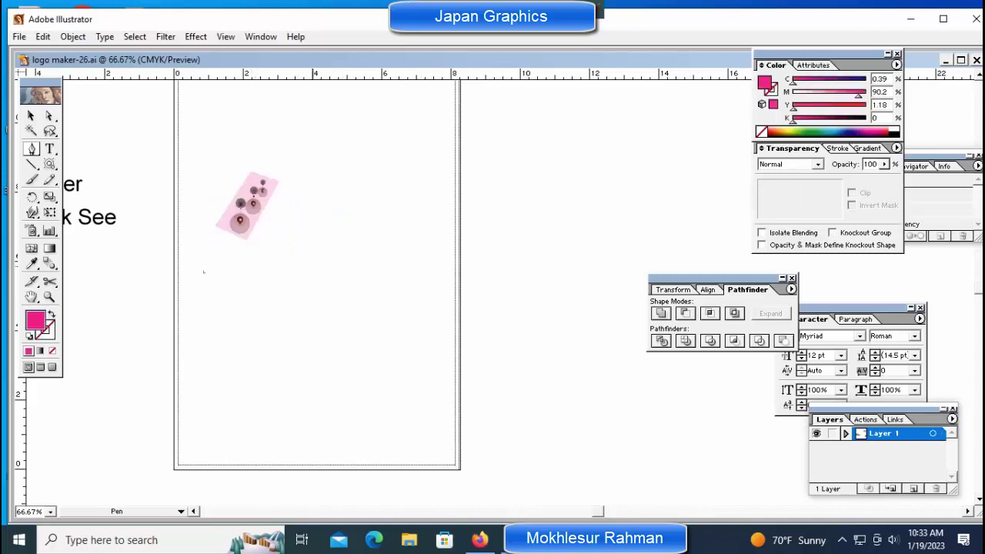
{"action": "key", "text": "ctrl+shift+a"}
{"action": "scroll", "coordinate": [337, 269], "scroll_direction": "up", "scroll_amount": 3}
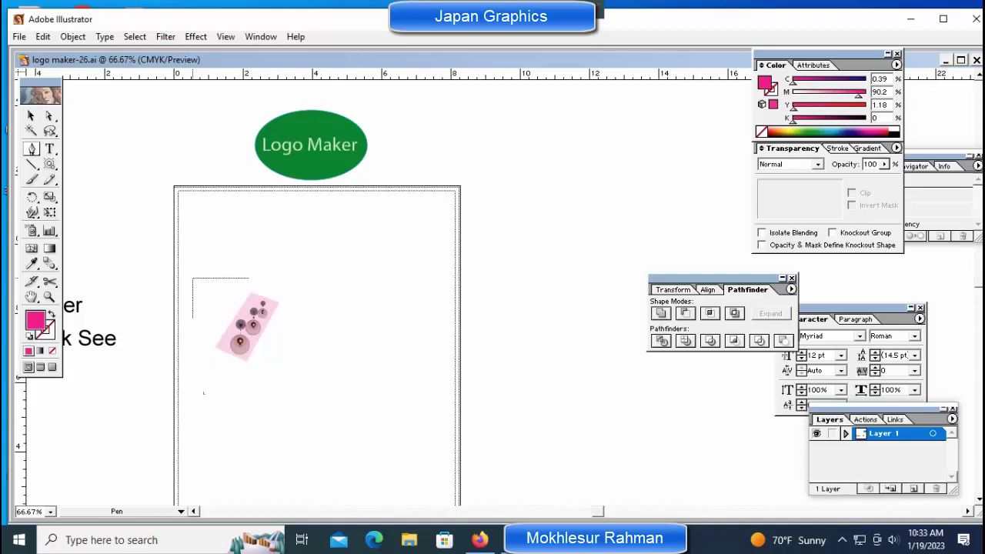
{"action": "mouse_move", "coordinate": [193, 277]}
{"action": "left_mouse_down"}
{"action": "mouse_move", "coordinate": [249, 319]}
{"action": "mouse_move", "coordinate": [267, 229]}
{"action": "left_mouse_up"}
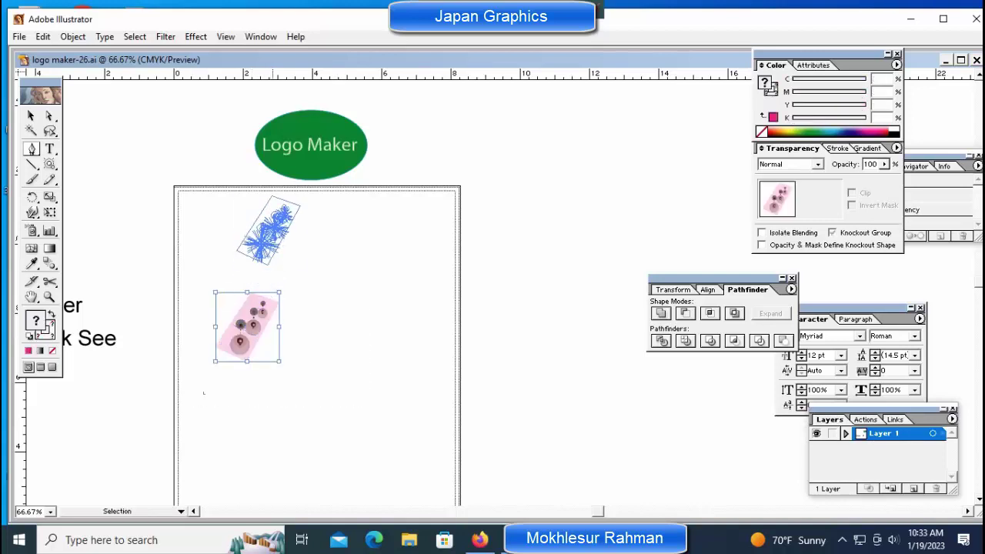
{"action": "key", "text": "ctrl+shift+a"}
{"action": "left_click_drag", "start_coordinate": [209, 198], "coordinate": [363, 308]}
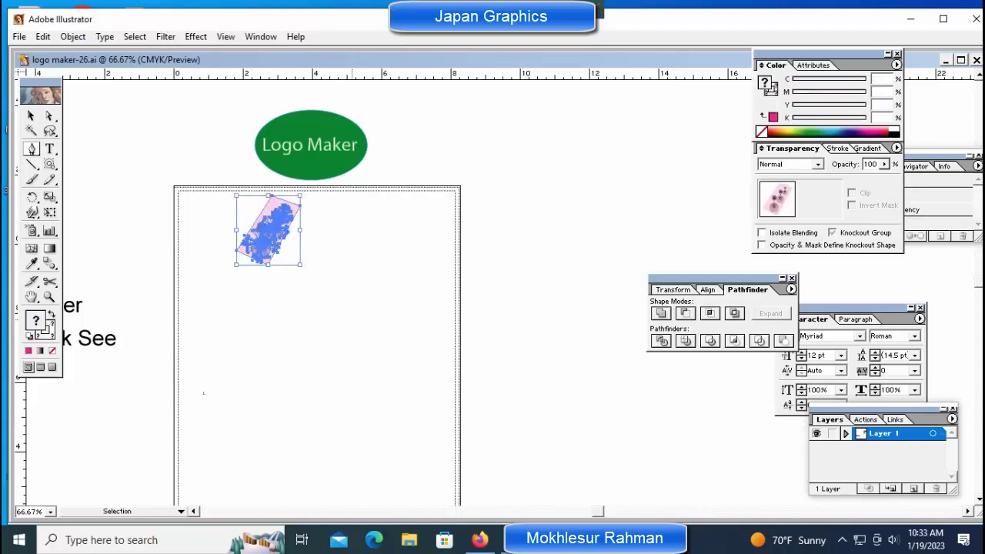
{"action": "key", "text": "Down"}
{"action": "key", "text": "Down"}
{"action": "key", "text": "Down"}
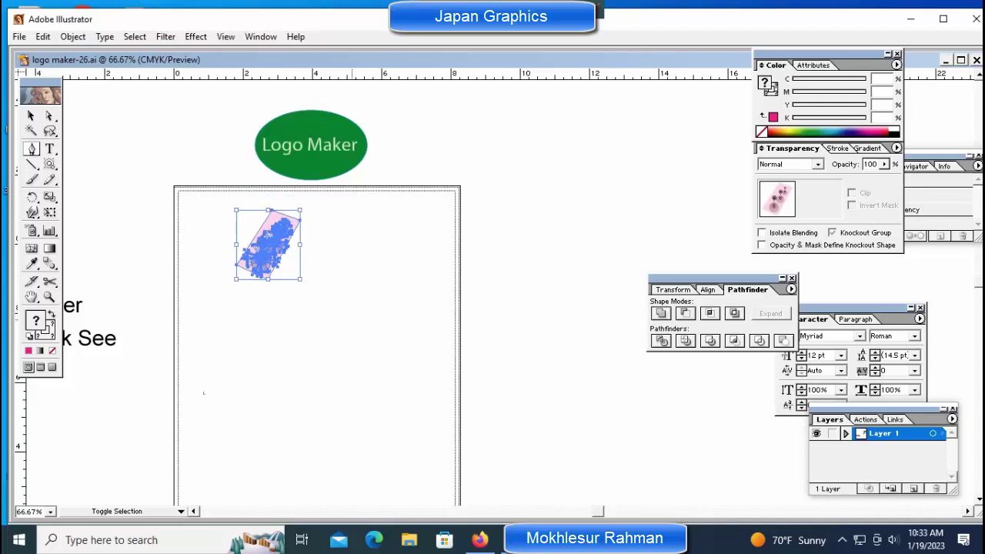
{"action": "key", "text": "ctrl+shift+a"}
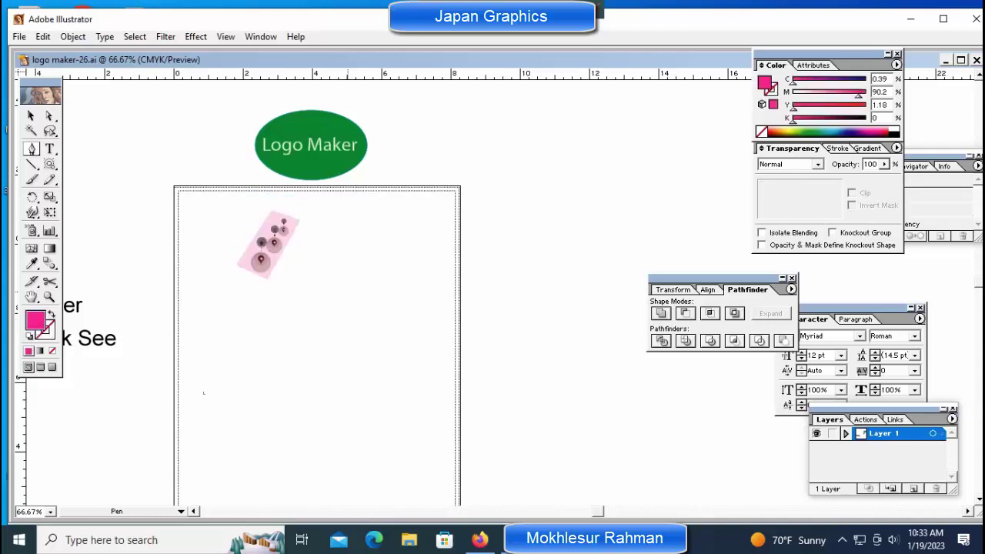
{"action": "key", "text": "ctrl+plus"}
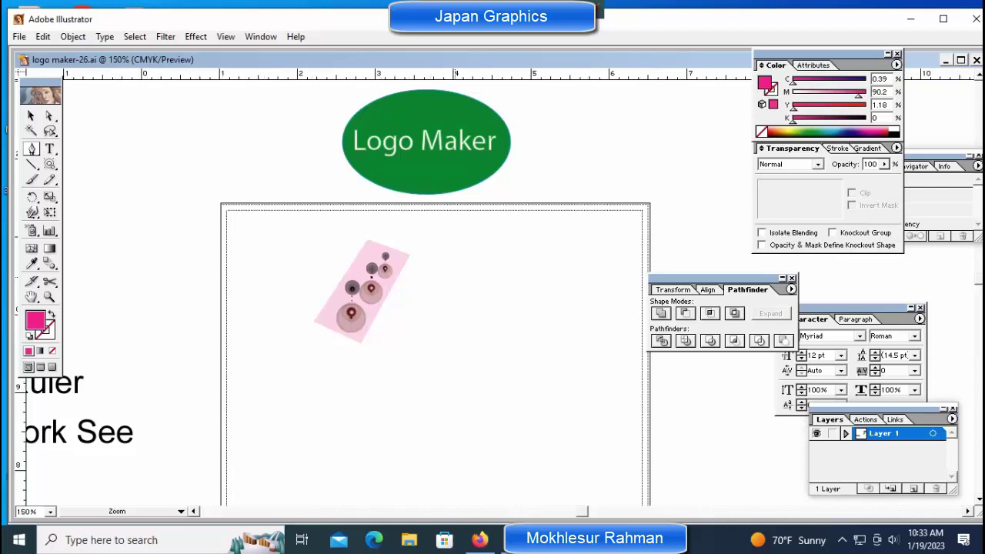
- Make a vertically reflected copy of the pink flare panel
{"action": "key", "text": "ctrl+plus"}
{"action": "left_click_drag", "start_coordinate": [462, 346], "coordinate": [358, 312]}
{"action": "left_click_drag", "start_coordinate": [177, 196], "coordinate": [342, 362]}
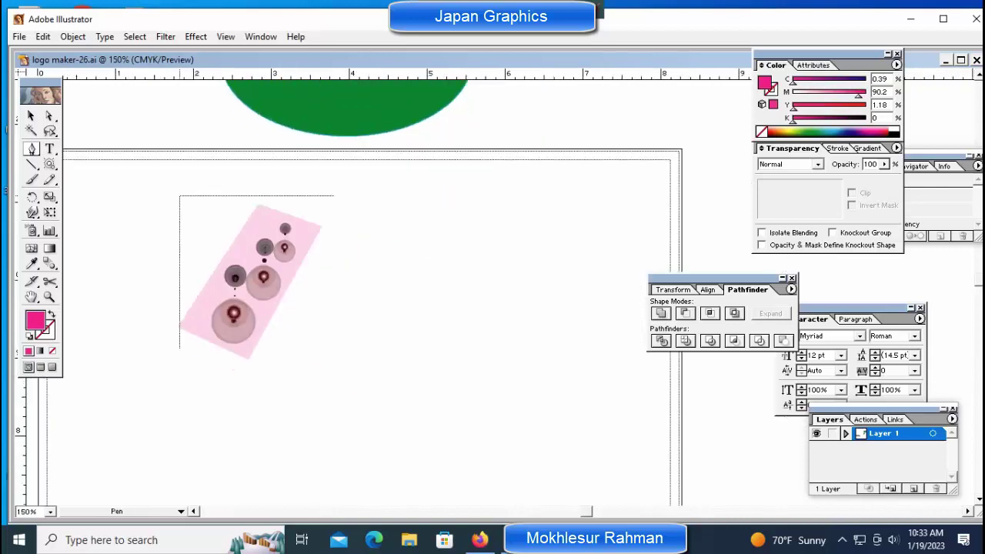
{"action": "right_click", "coordinate": [250, 284]}
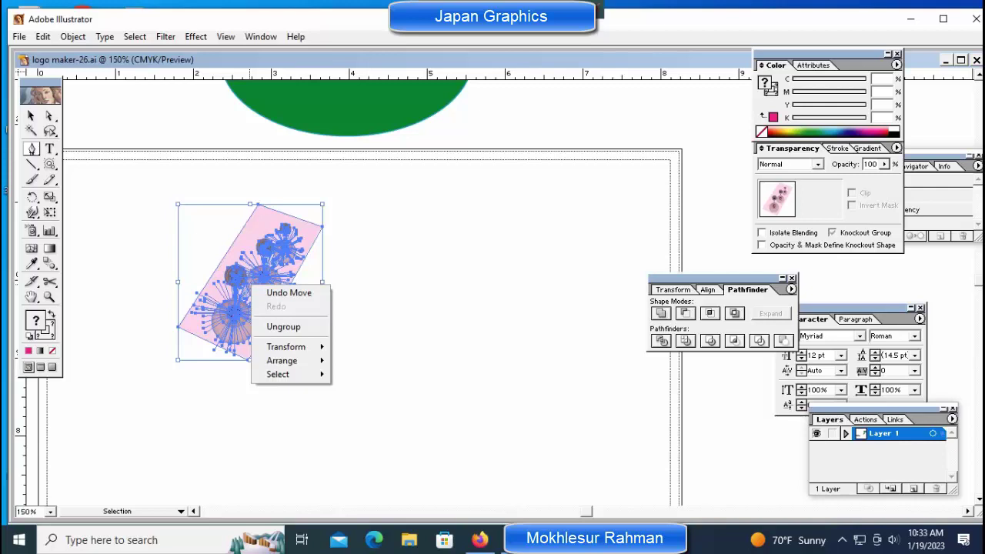
{"action": "left_click", "coordinate": [73, 36]}
{"action": "mouse_move", "coordinate": [91, 53]}
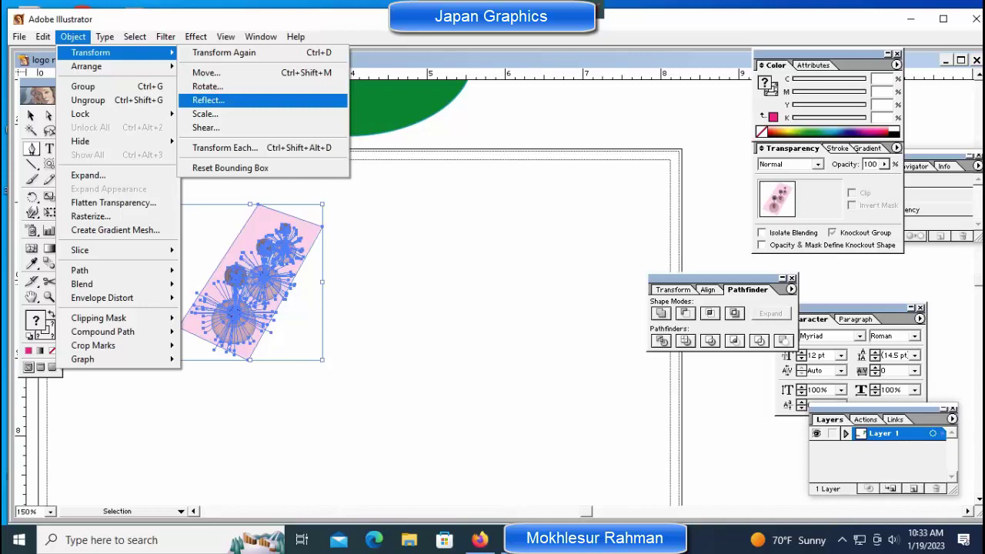
{"action": "left_click", "coordinate": [208, 100]}
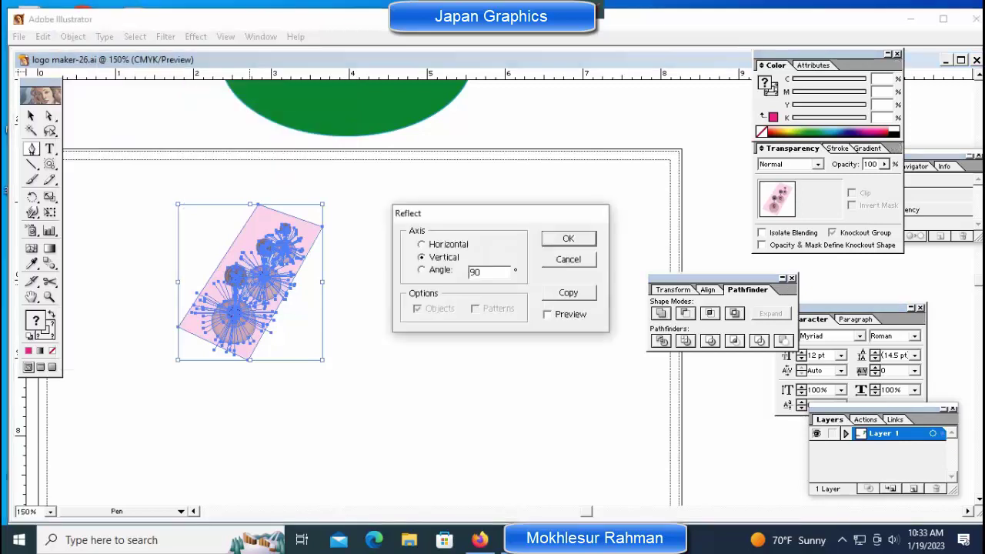
{"action": "left_click", "coordinate": [568, 292]}
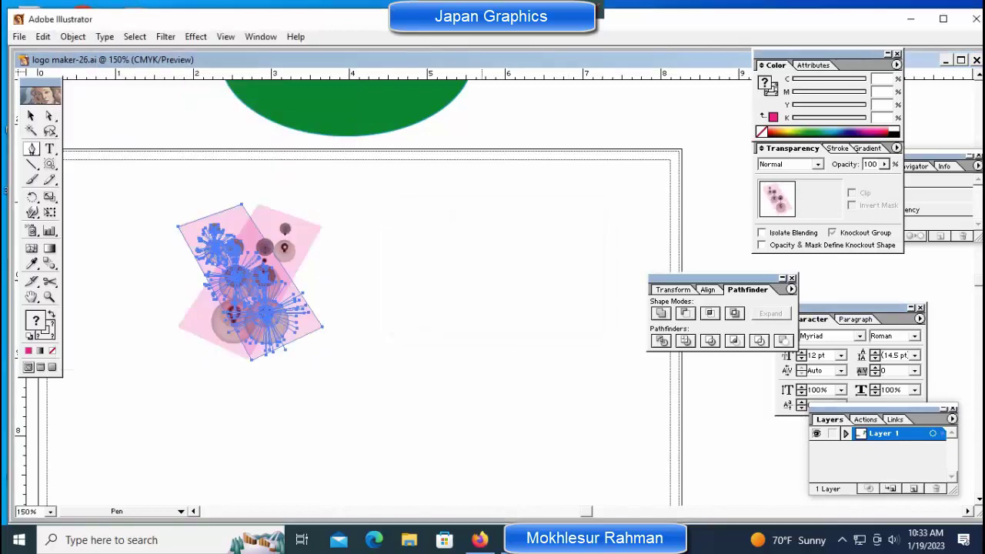
- Slide the mirrored copy right so it sits beside the original
{"action": "key", "text": "ctrl"}
{"action": "left_click_drag", "start_coordinate": [262, 275], "coordinate": [359, 275]}
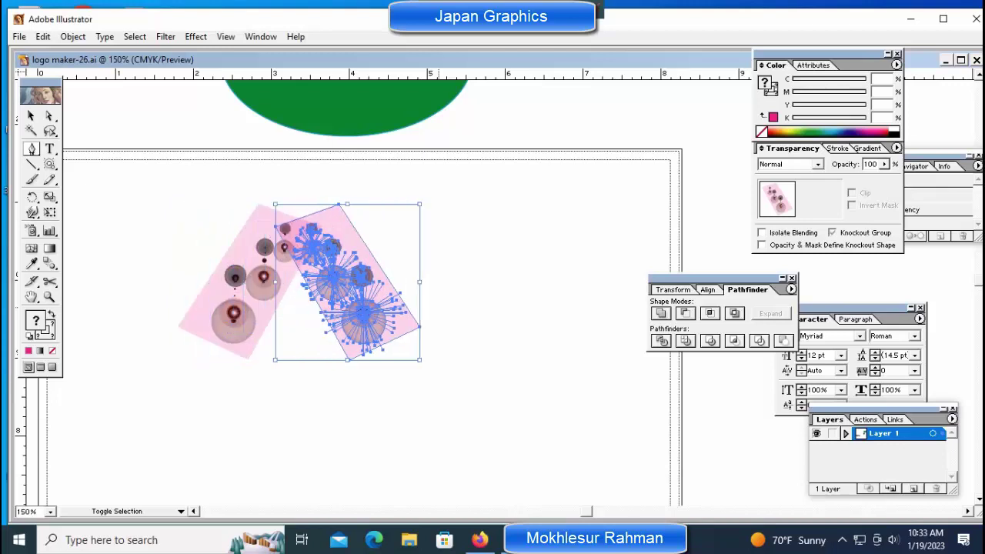
{"action": "left_click_drag", "start_coordinate": [359, 275], "coordinate": [404, 275]}
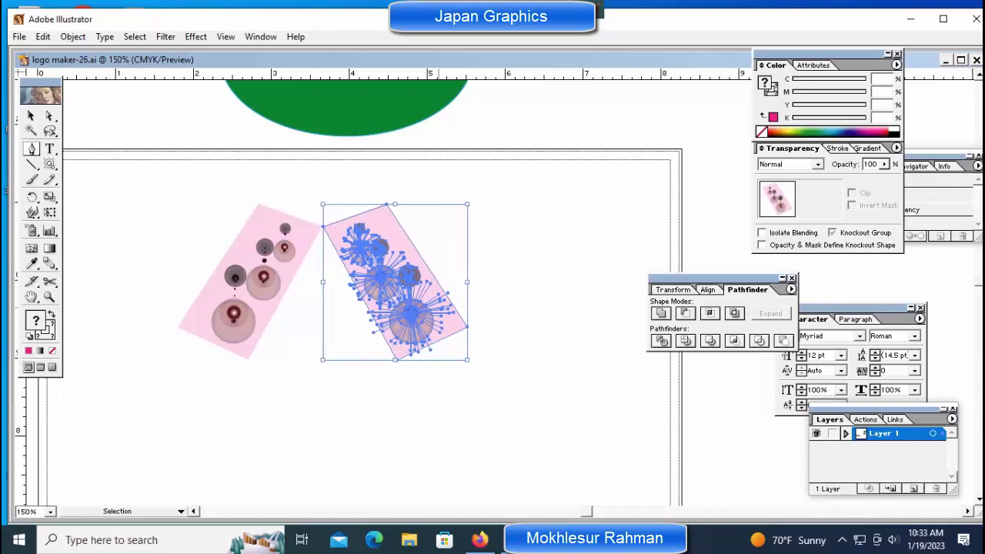
{"action": "key", "text": "ctrl+space"}
- In Outline view, nudge and snap the mirrored panel's corner onto the original panel
{"action": "left_click", "coordinate": [304, 277]}
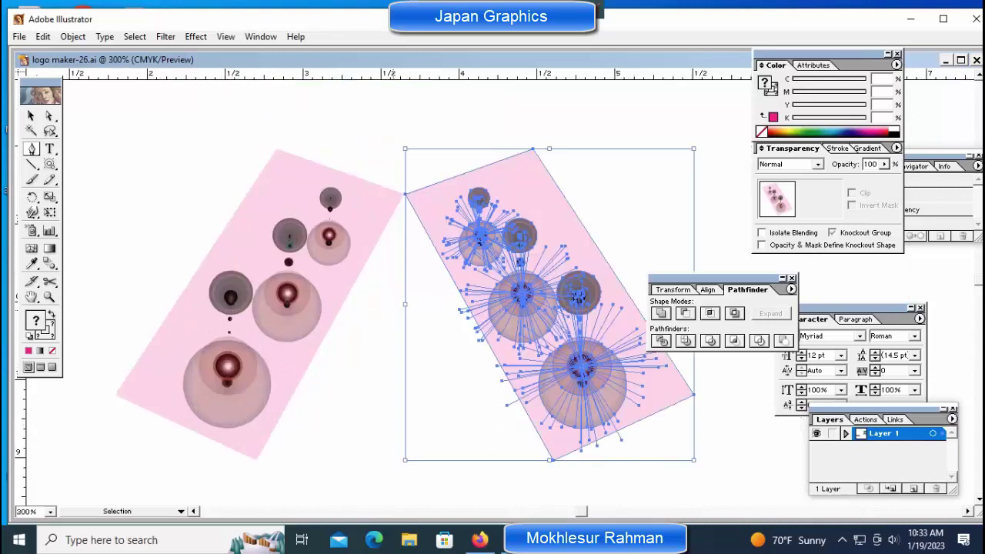
{"action": "key", "text": "ctrl+y"}
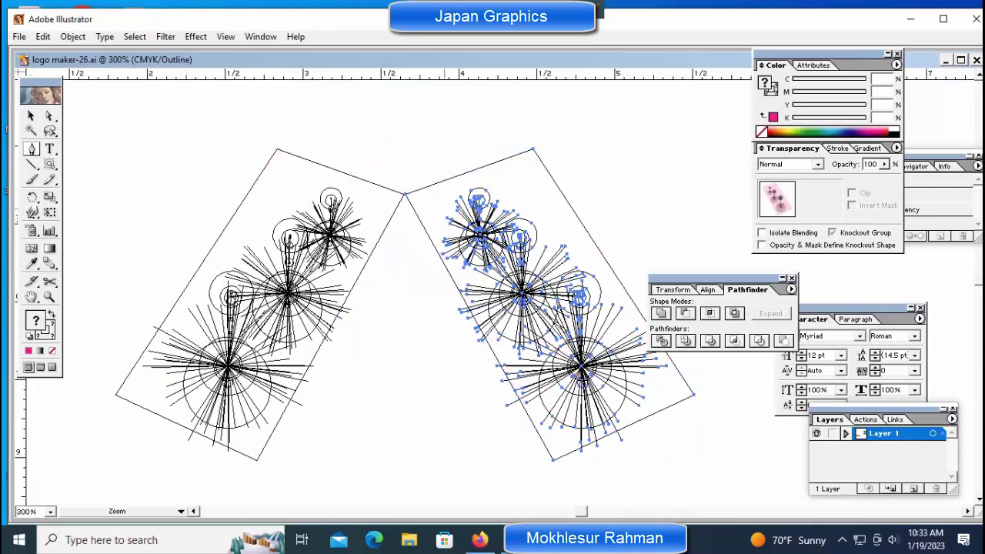
{"action": "left_click", "coordinate": [425, 195]}
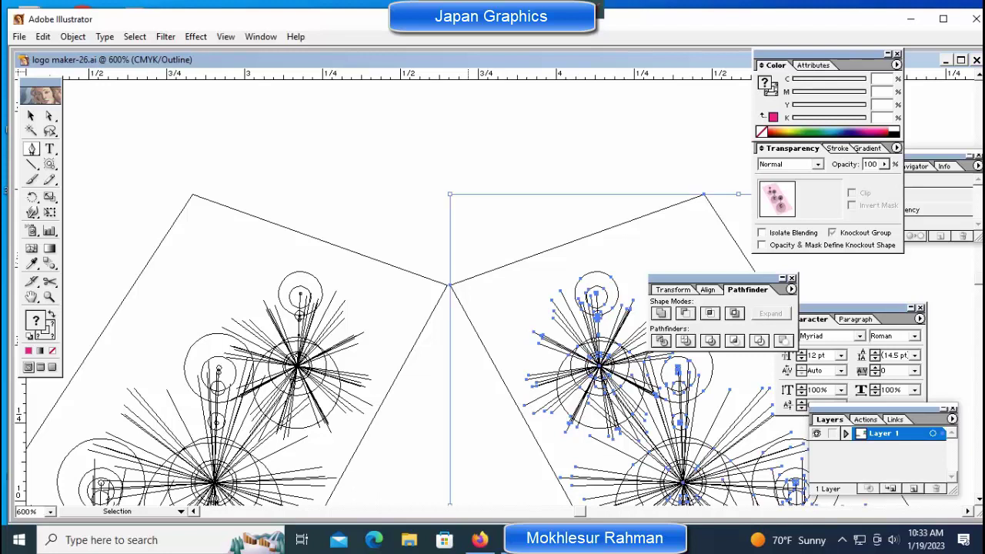
{"action": "key", "text": "Left"}
{"action": "key", "text": "Right"}
{"action": "key", "text": "Right"}
{"action": "key", "text": "Down"}
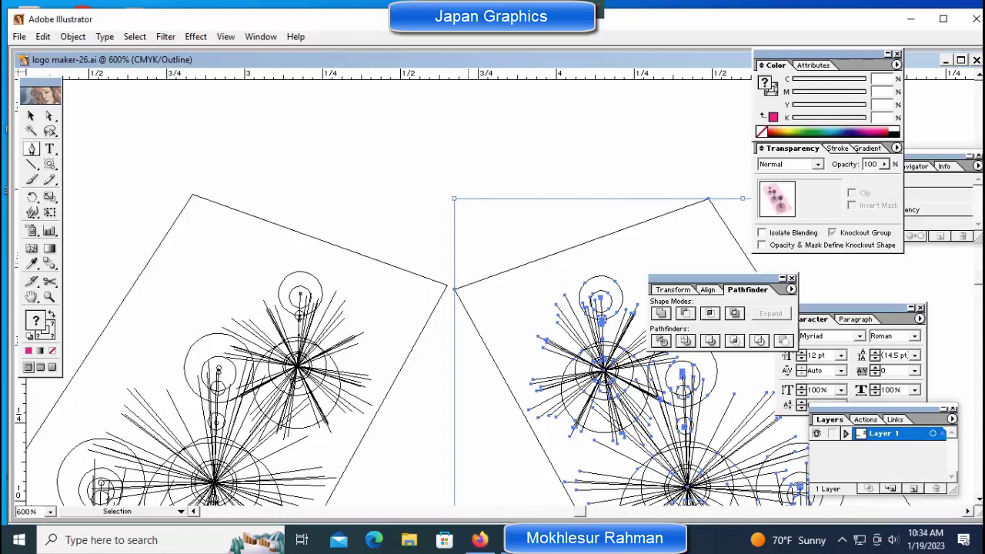
{"action": "key", "text": "ctrl+space"}
{"action": "left_click_drag", "start_coordinate": [316, 218], "coordinate": [651, 344]}
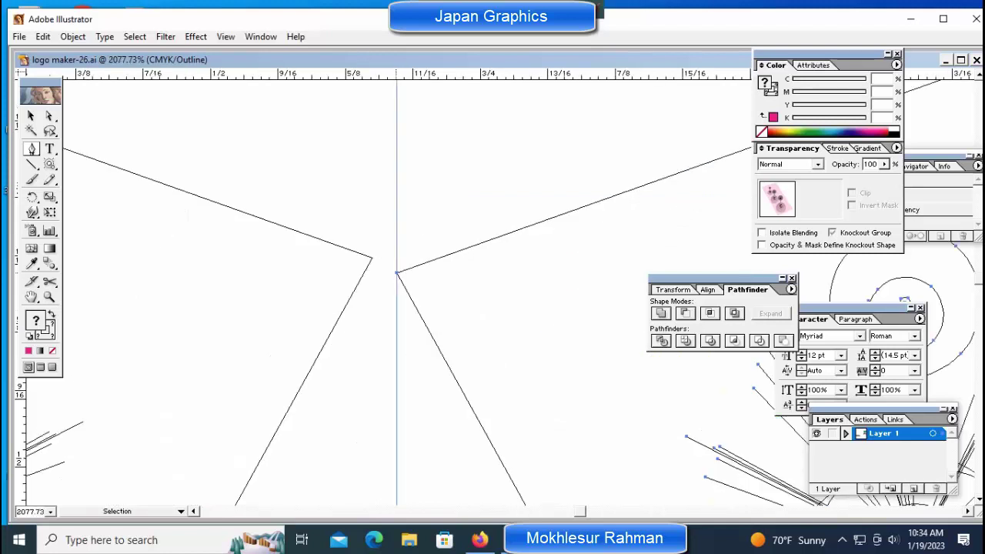
{"action": "left_click_drag", "start_coordinate": [397, 272], "coordinate": [372, 258]}
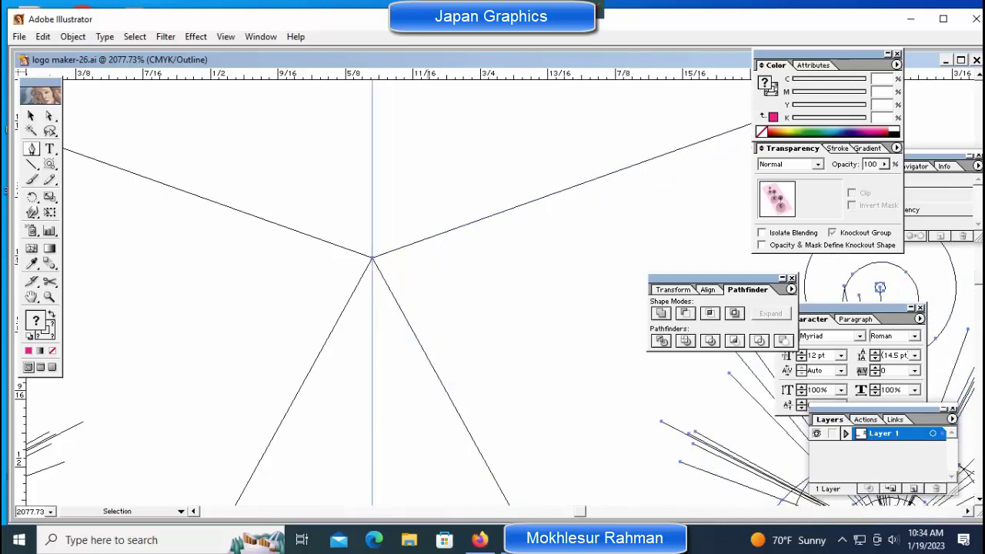
- Zoom back out to frame both panels, return to full-colour Preview and deselect
{"action": "key", "text": "ctrl+minus"}
{"action": "key", "text": "ctrl+minus"}
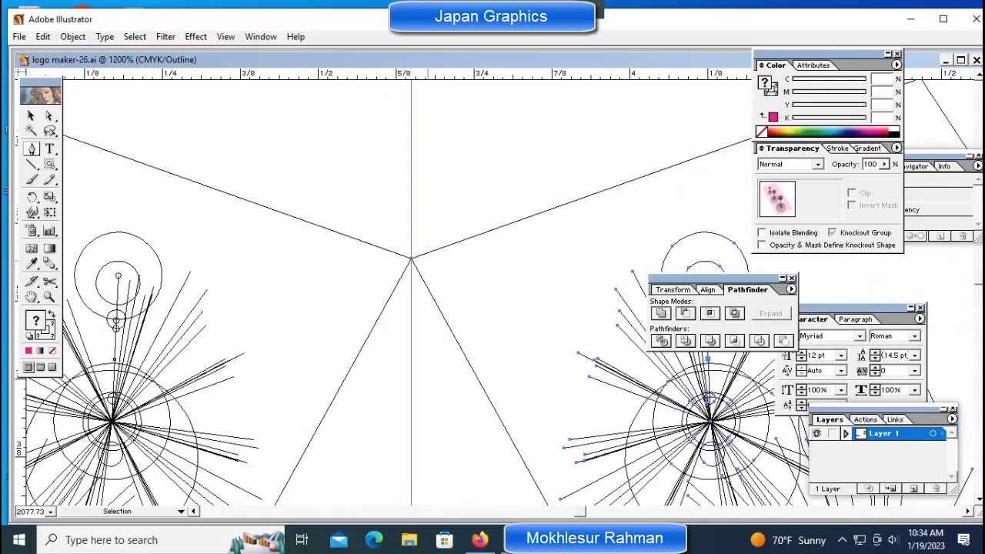
{"action": "key", "text": "ctrl+minus"}
{"action": "key", "text": "ctrl+minus"}
{"action": "key", "text": "ctrl+minus"}
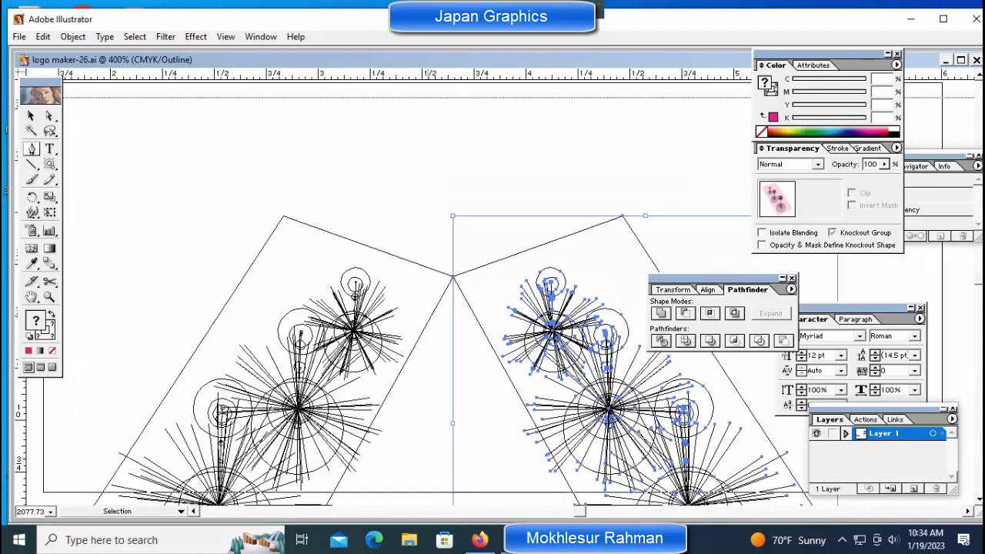
{"action": "key", "text": "ctrl+minus"}
{"action": "key", "text": "ctrl+minus"}
{"action": "key", "text": "ctrl+minus"}
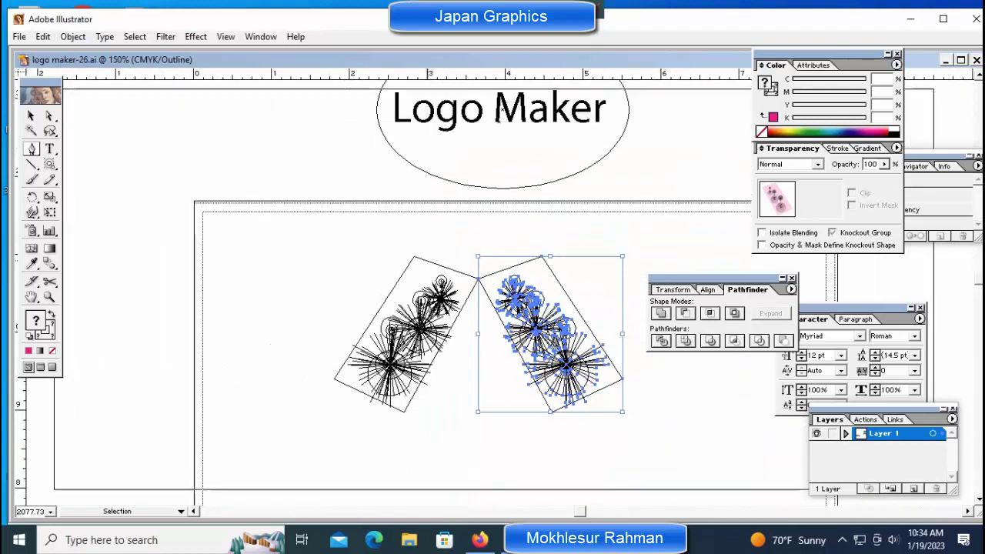
{"action": "key", "text": "ctrl+minus"}
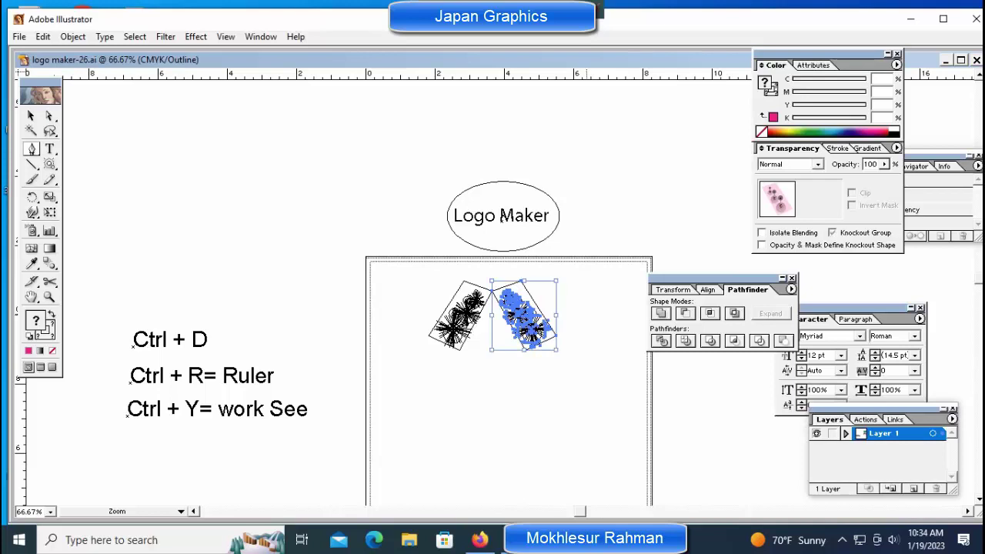
{"action": "key", "text": "ctrl+plus"}
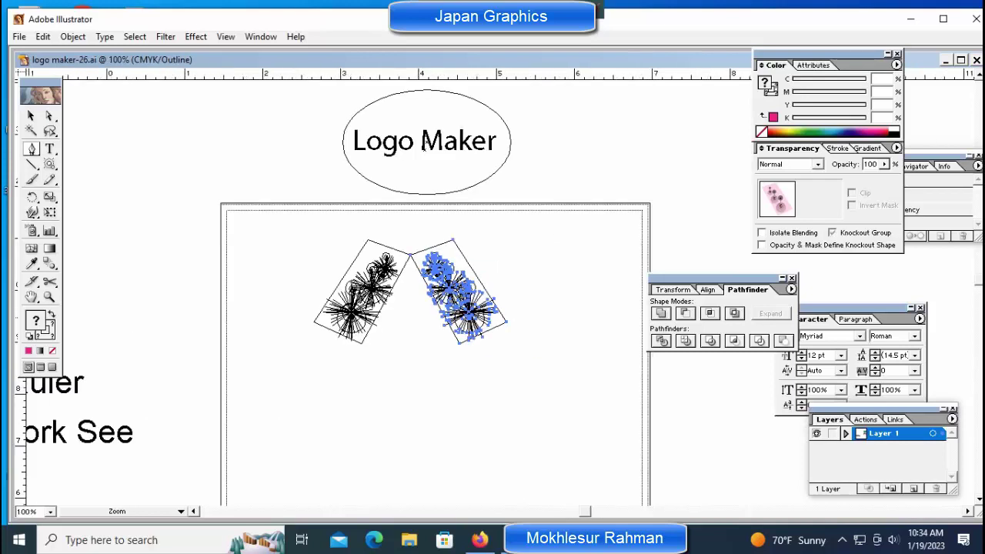
{"action": "key", "text": "ctrl+plus"}
{"action": "key", "text": "ctrl+plus"}
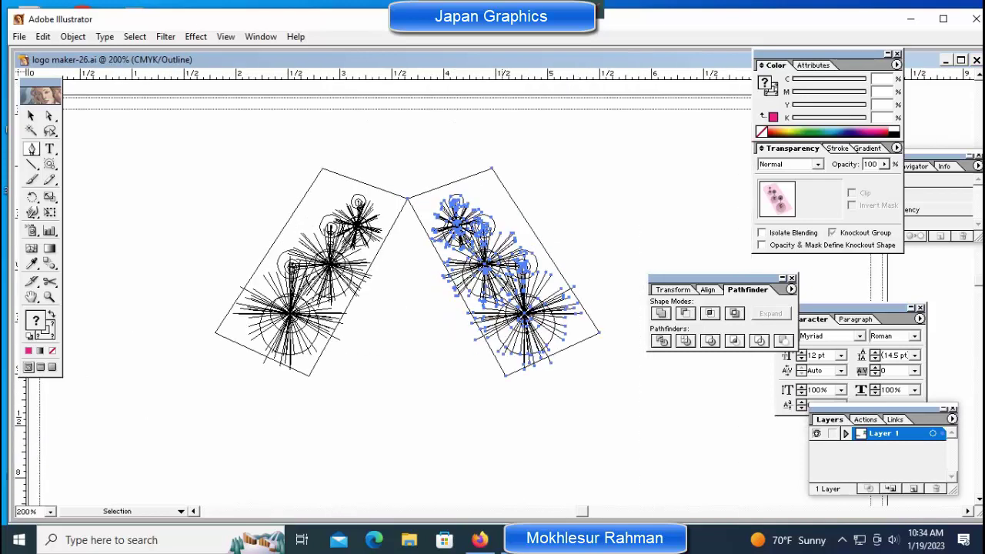
{"action": "key", "text": "ctrl+shift+b"}
{"action": "key", "text": "ctrl+y"}
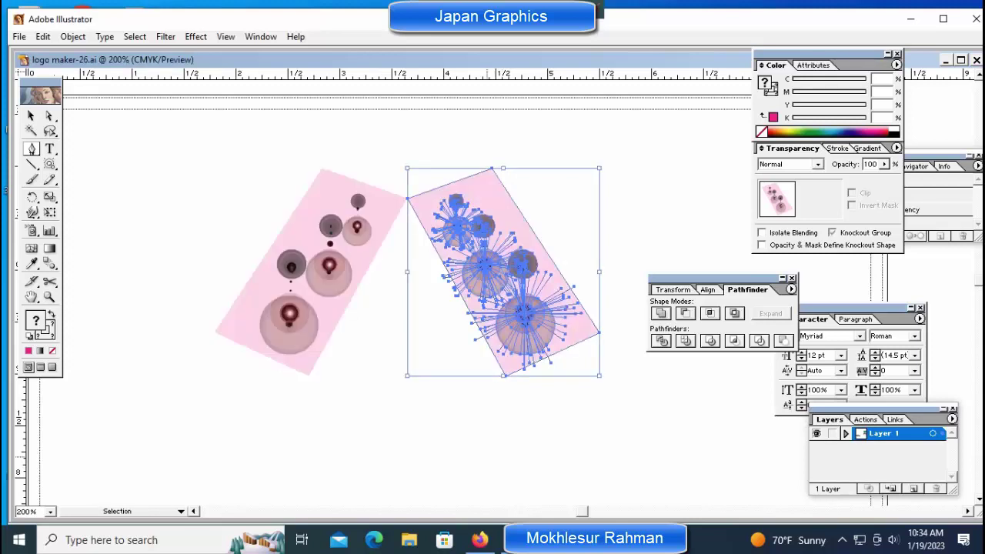
{"action": "key", "text": "ctrl+shift+a"}
{"action": "key", "text": "p"}
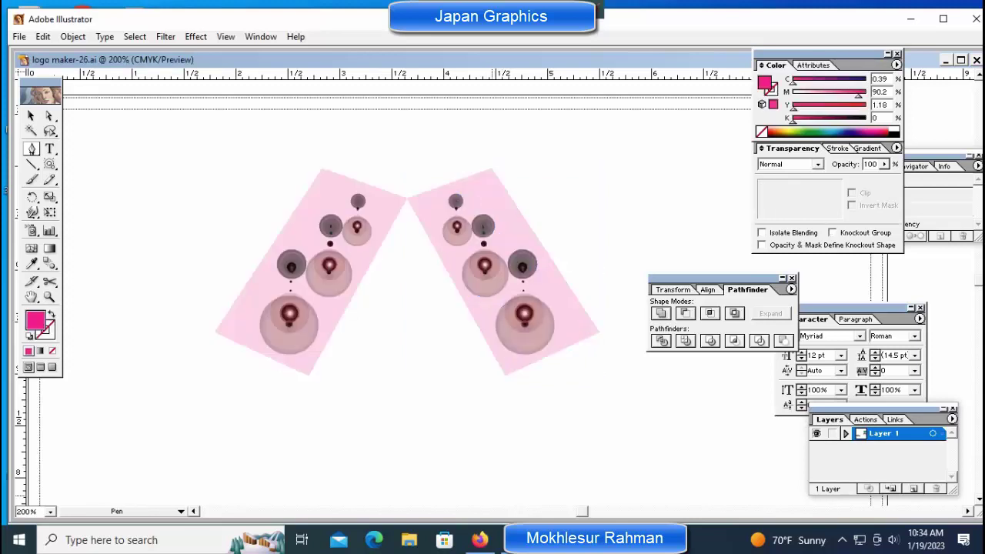
- Ungroup the right panel group and select its pink rectangle on its own
{"action": "key", "text": "z"}
{"action": "left_click", "coordinate": [584, 284]}
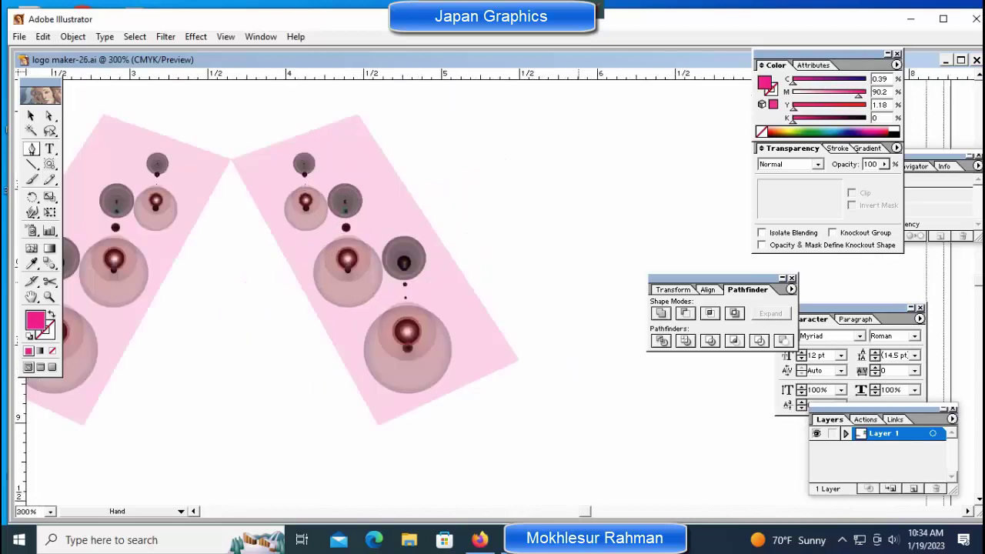
{"action": "key", "text": "ctrl+minus"}
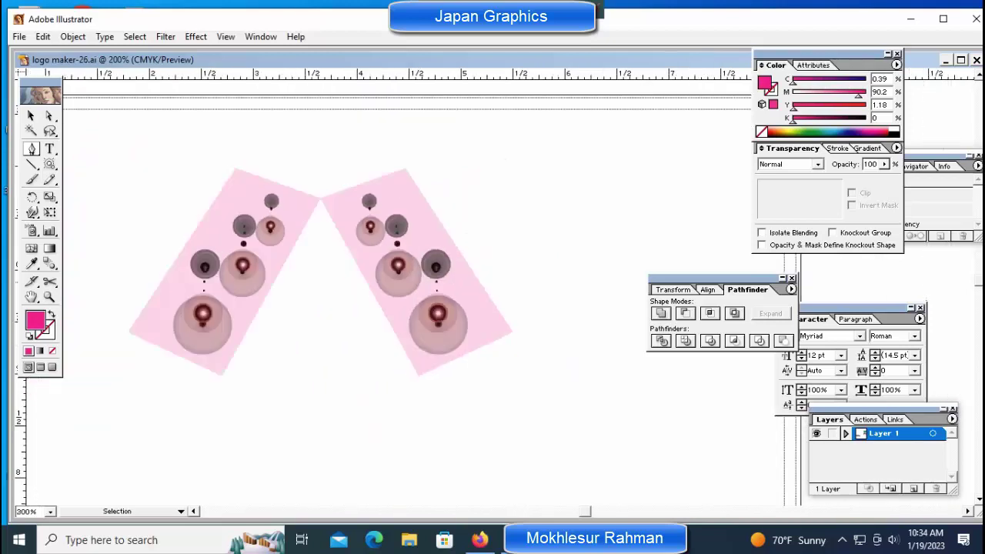
{"action": "key", "text": "ctrl"}
{"action": "left_click", "coordinate": [400, 265], "text": "ctrl"}
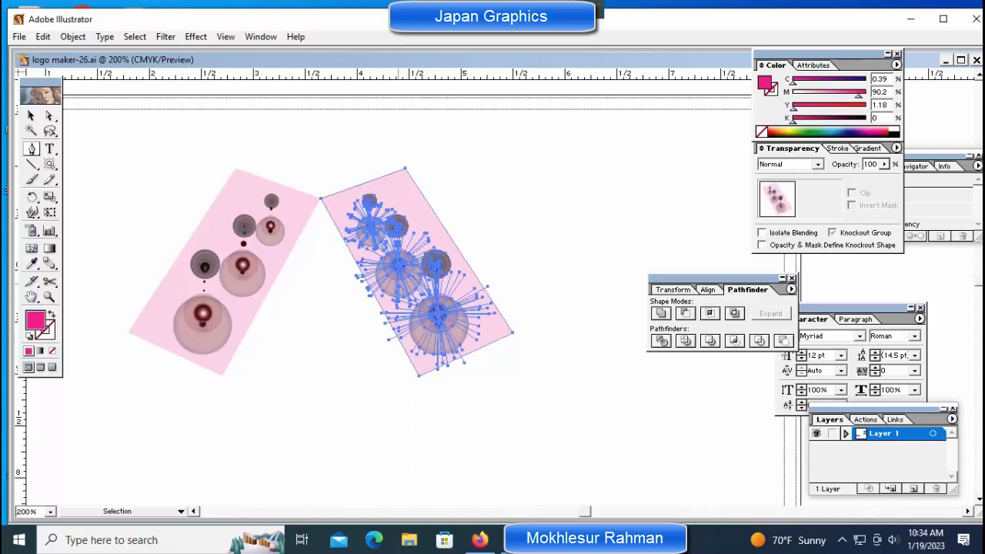
{"action": "right_click", "coordinate": [402, 281]}
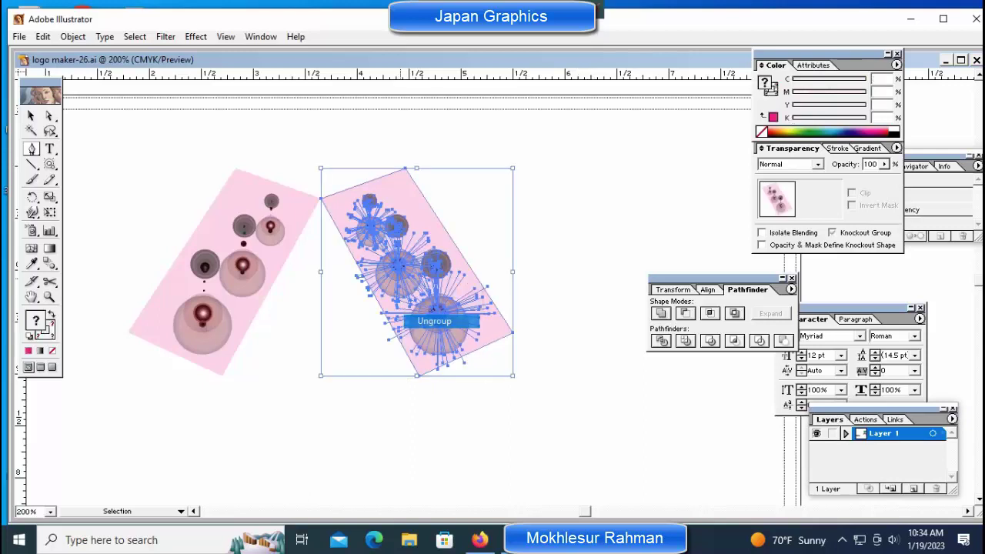
{"action": "left_click", "coordinate": [434, 321]}
{"action": "key", "text": "ctrl+shift+a"}
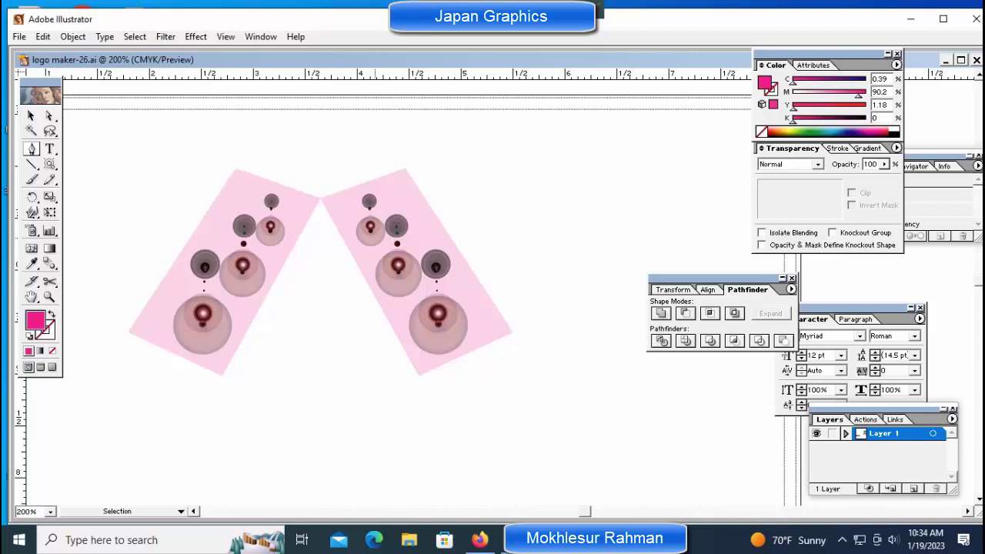
{"action": "left_click", "coordinate": [477, 339], "text": "ctrl"}
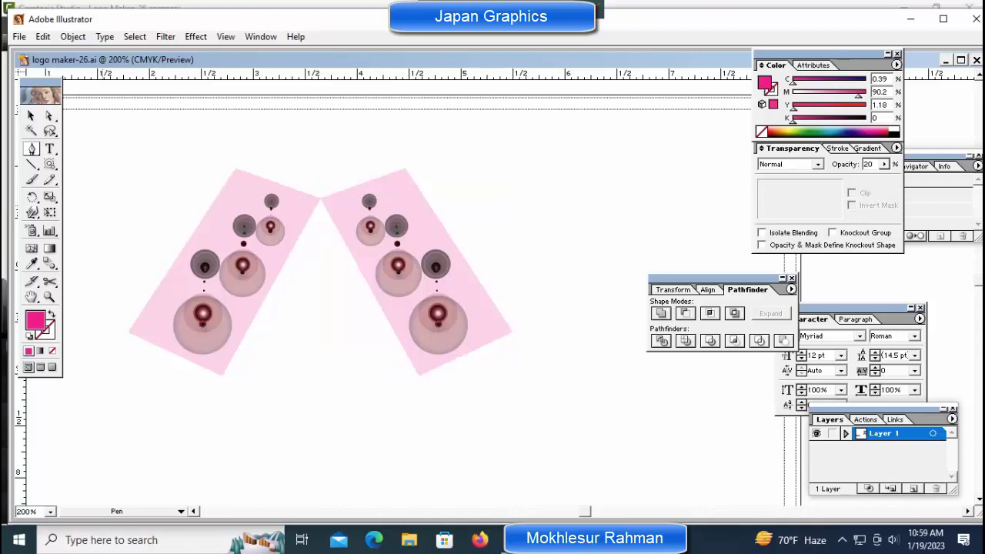
- With the Pen, draw a closed triangle with its apex between the panels and its base below them
{"action": "left_click_drag", "start_coordinate": [180, 154], "coordinate": [428, 308]}
{"action": "key", "text": "ctrl+shift+a"}
{"action": "left_click_drag", "start_coordinate": [50, 164], "coordinate": [65, 167]}
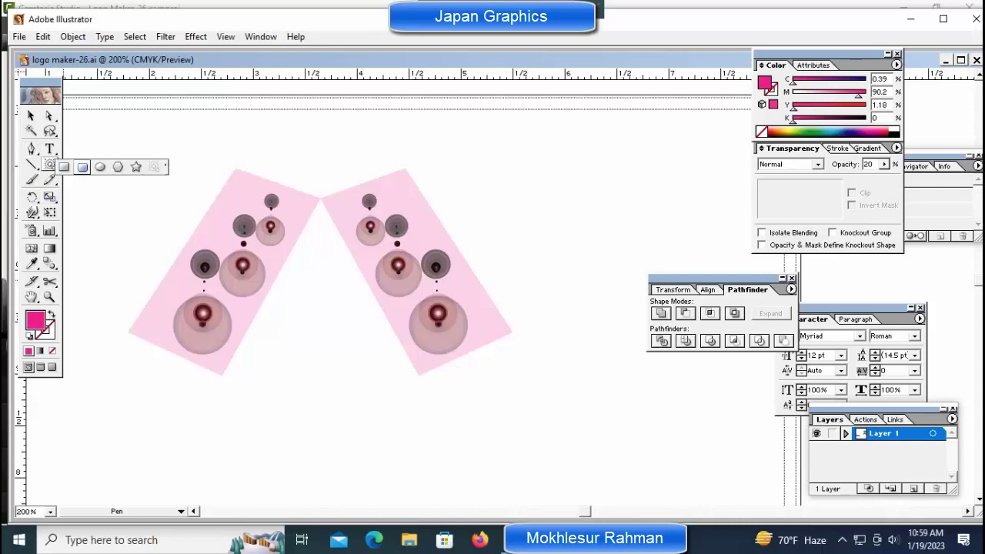
{"action": "left_click", "coordinate": [64, 167]}
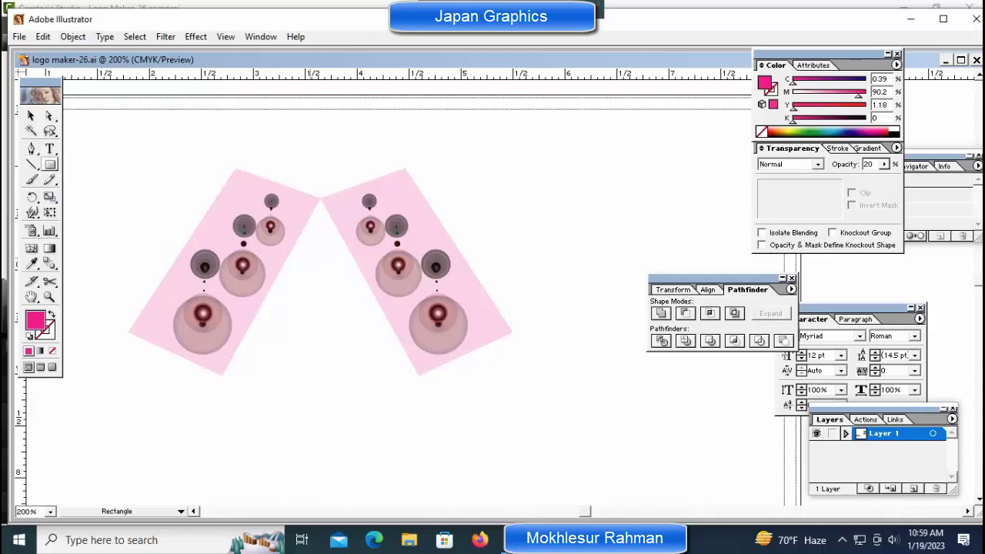
{"action": "left_click", "coordinate": [30, 148]}
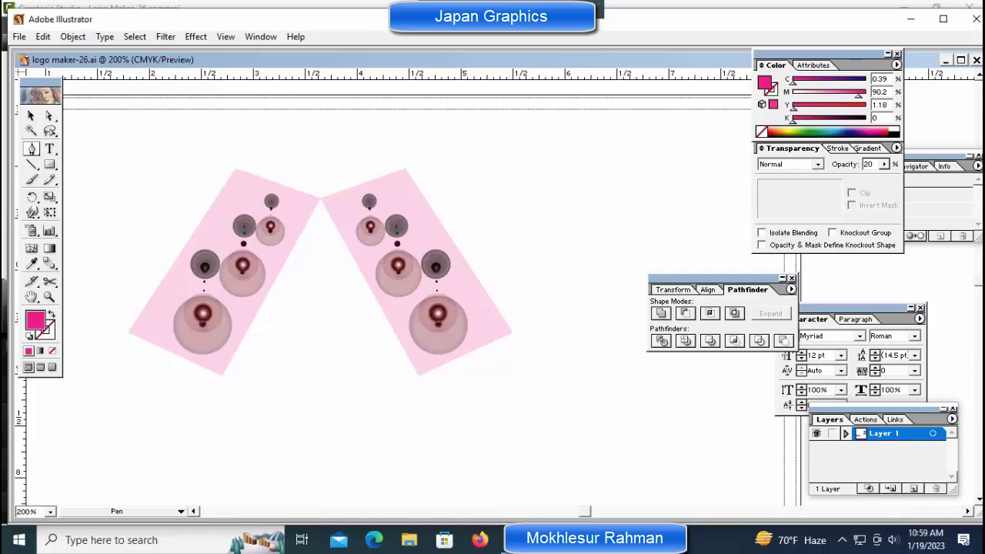
{"action": "left_click", "coordinate": [314, 254]}
{"action": "left_click", "coordinate": [210, 358]}
{"action": "key", "text": "ctrl+z"}
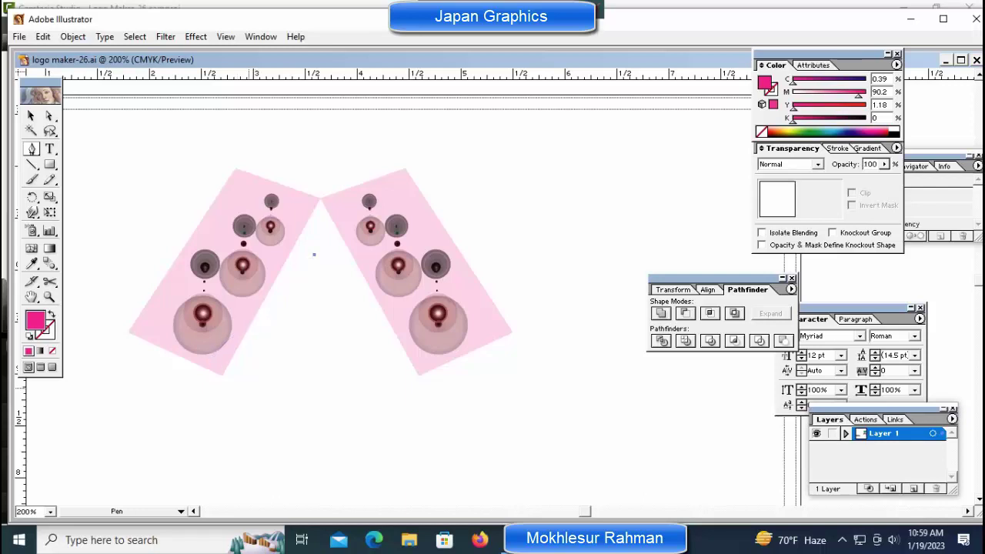
{"action": "left_click", "coordinate": [248, 387]}
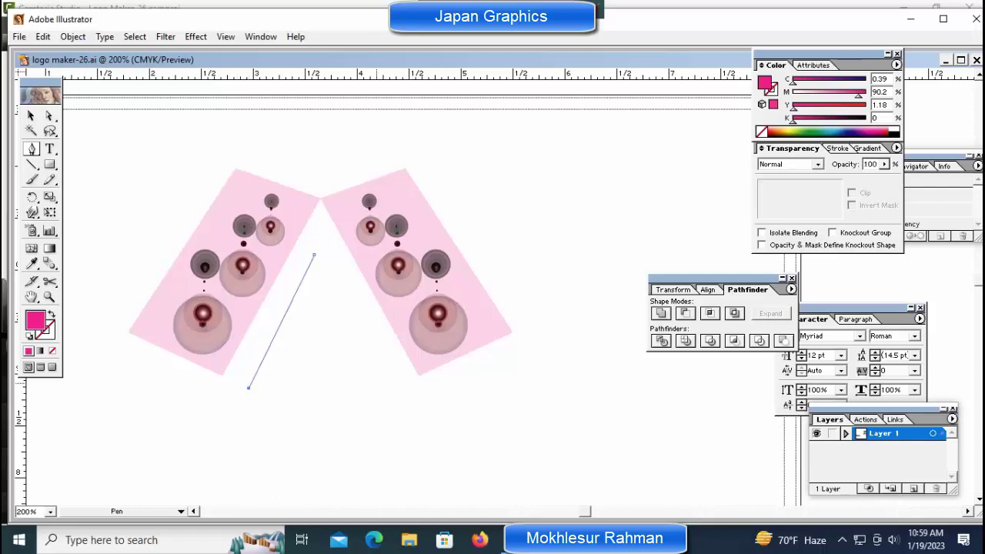
{"action": "left_click", "coordinate": [377, 388]}
{"action": "left_click", "coordinate": [314, 254]}
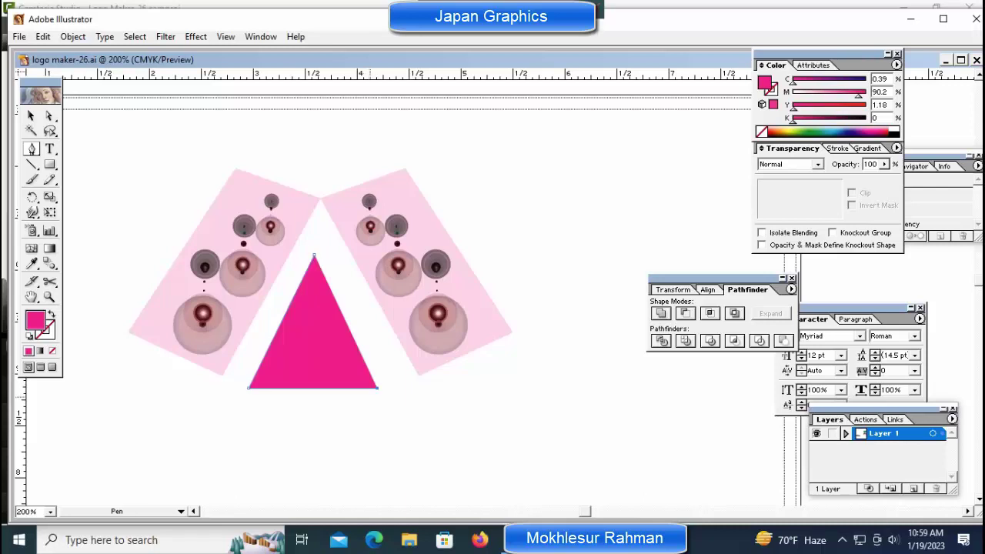
{"action": "key", "text": "ctrl+shift+a"}
- Add a vertical guide through the gap and nudge the triangle right onto it
{"action": "key", "text": "ctrl+a"}
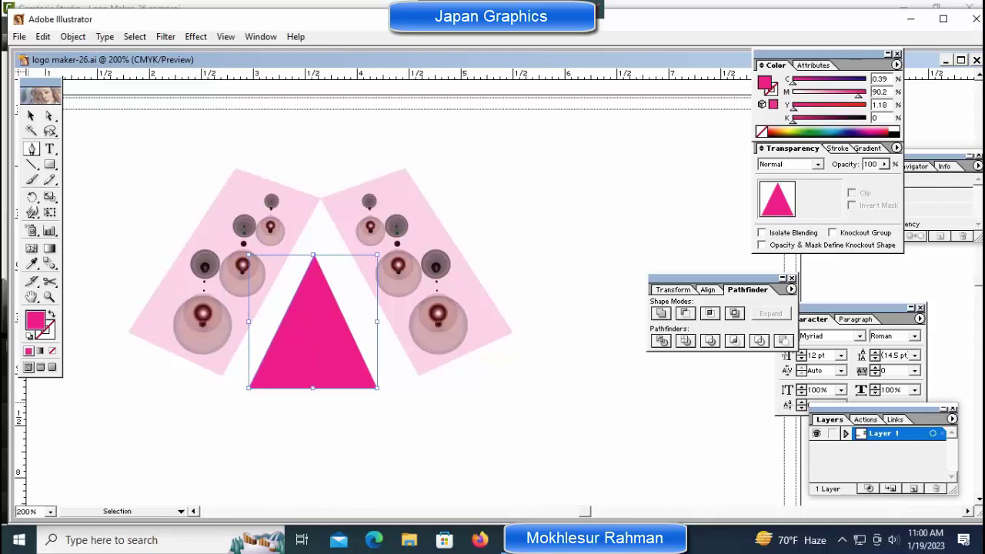
{"action": "left_click_drag", "start_coordinate": [25, 431], "coordinate": [321, 431]}
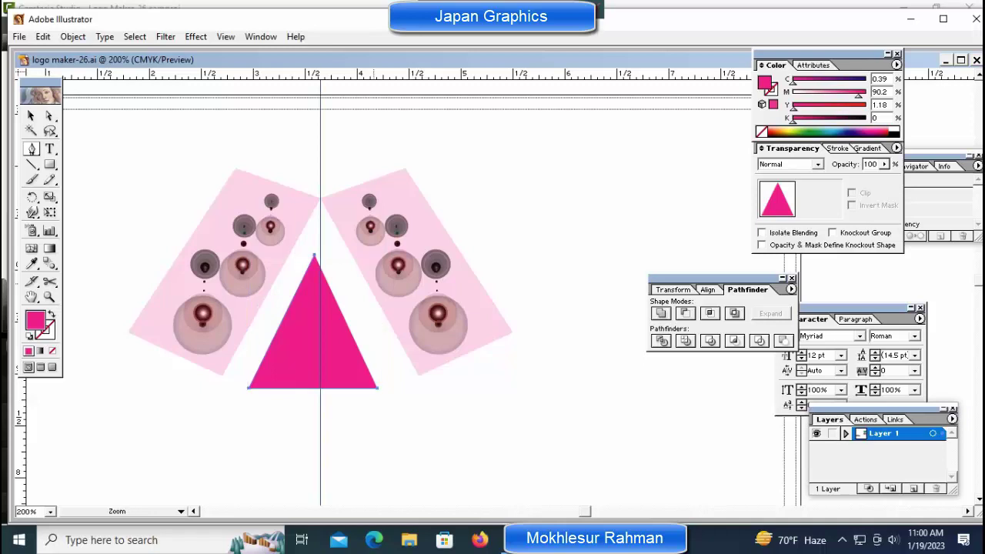
{"action": "key", "text": "ctrl+plus"}
{"action": "key", "text": "ctrl+y"}
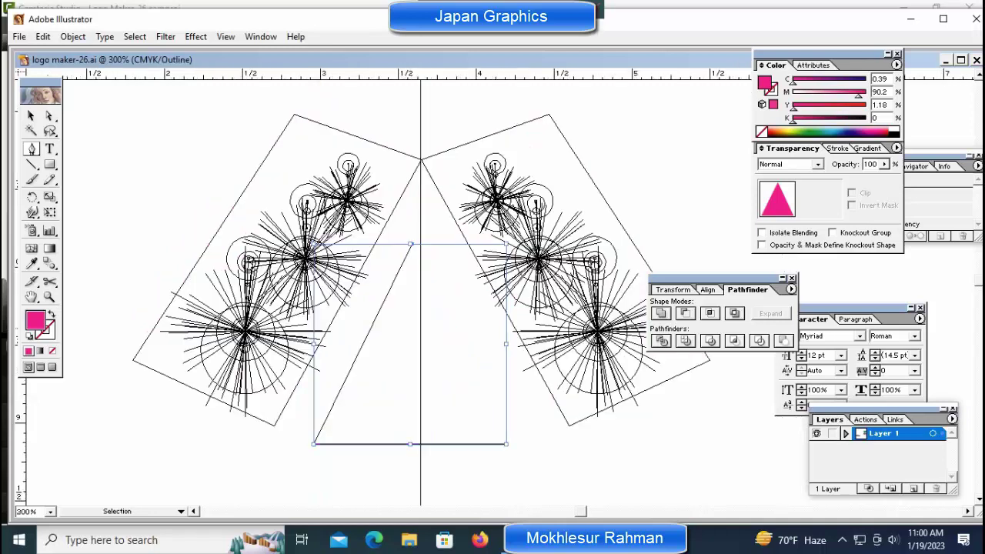
{"action": "key", "text": "Right"}
{"action": "key", "text": "Right"}
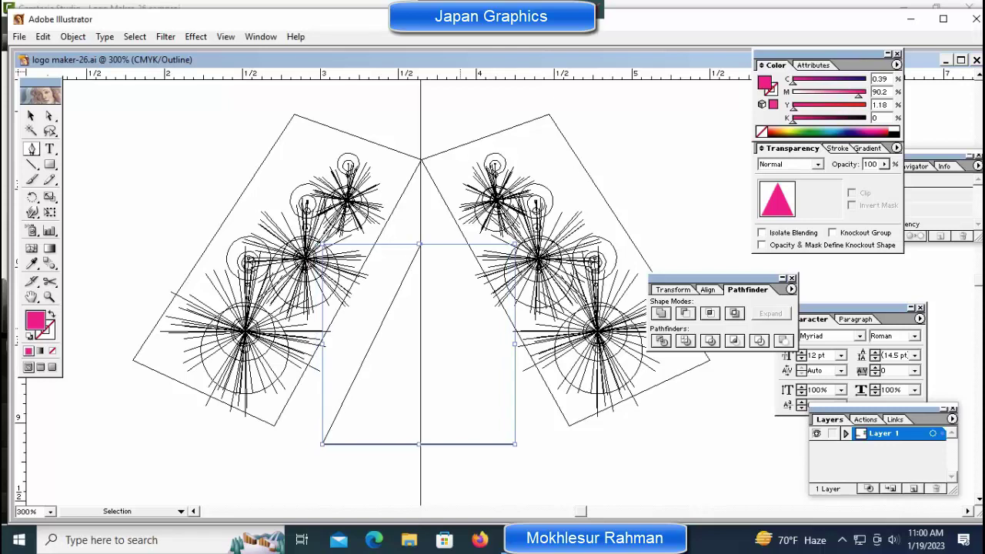
{"action": "key", "text": "Right"}
{"action": "key", "text": "Right"}
{"action": "key", "text": "ctrl+y"}
{"action": "key", "text": "p"}
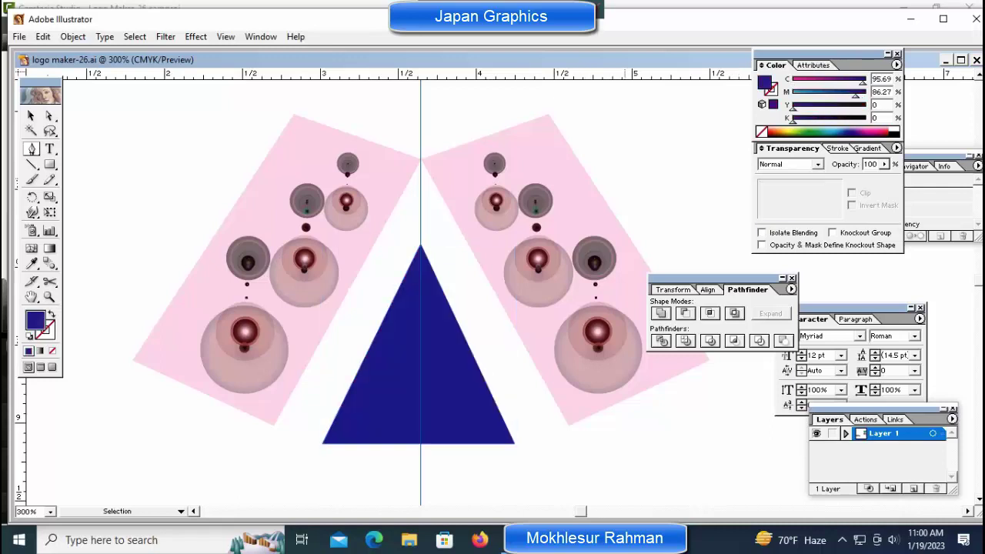
{"action": "key", "text": "ctrl+minus"}
{"action": "key", "text": "ctrl+minus"}
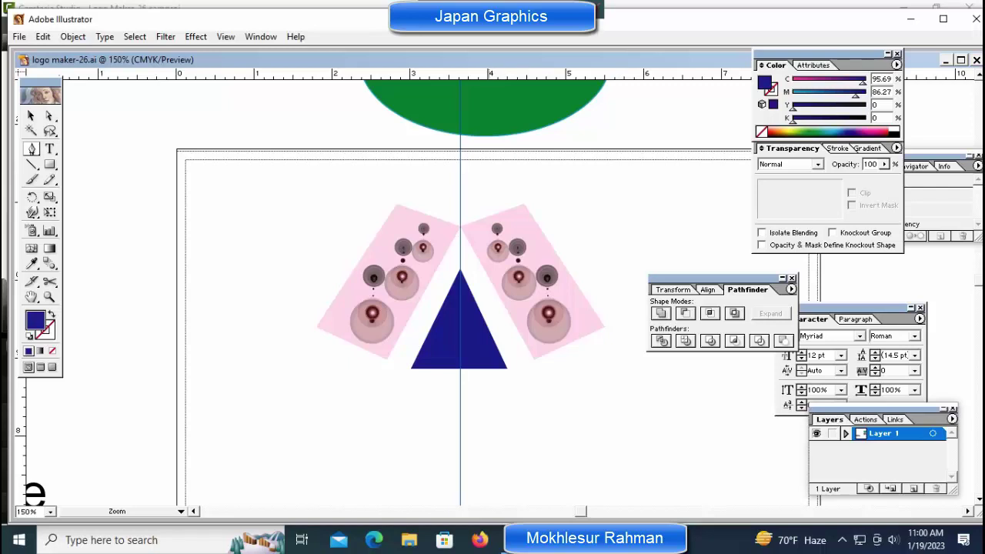
{"action": "key", "text": "ctrl+plus"}
- Make a 60% scaled copy of the navy triangle
{"action": "left_click", "coordinate": [458, 292], "text": "ctrl"}
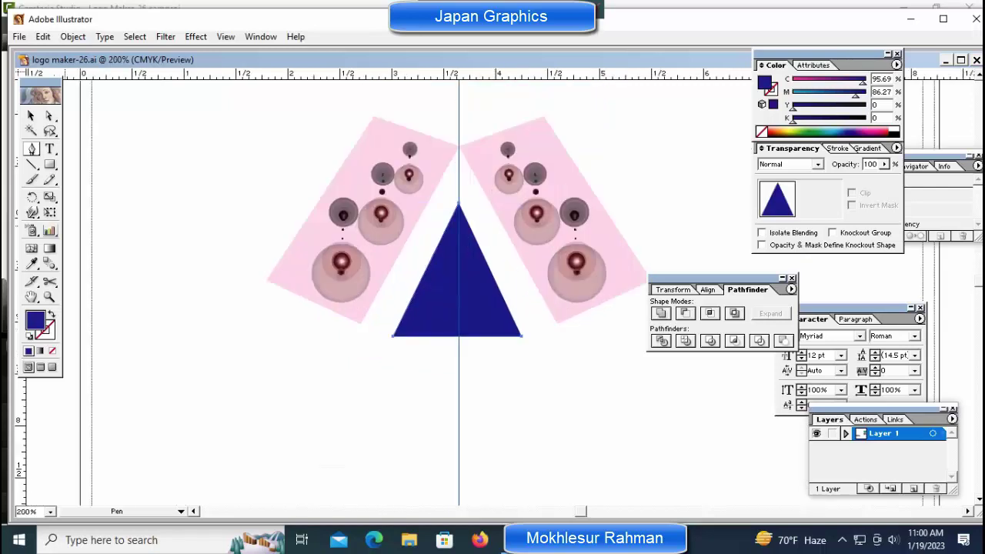
{"action": "double_click", "coordinate": [49, 196]}
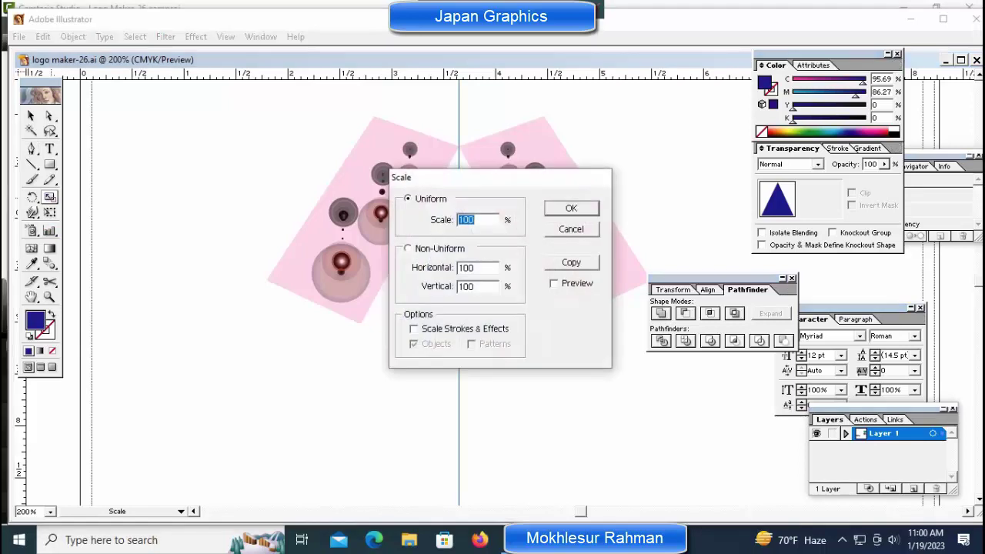
{"action": "type", "text": "60"}
{"action": "key", "text": "Tab"}
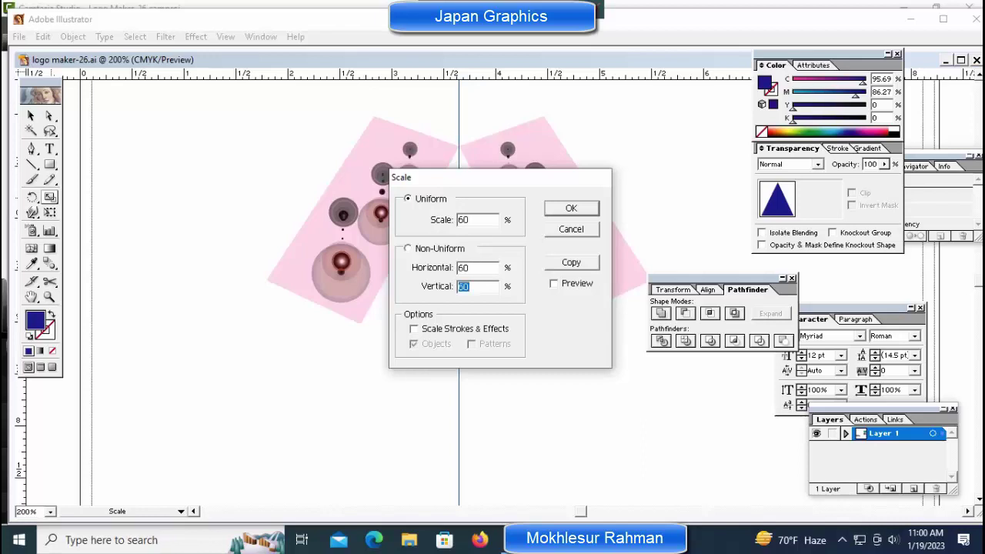
{"action": "key", "text": "alt+c"}
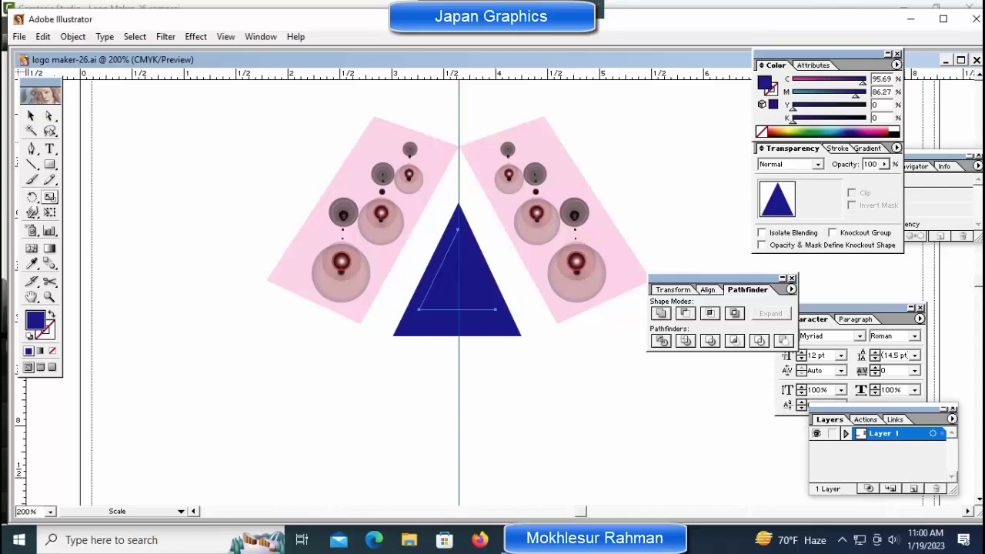
- Fill the inner triangle white, then eyedrop the pink panel's translucent fill onto it
{"action": "left_click", "coordinate": [897, 129]}
{"action": "key", "text": "ctrl+shift+a"}
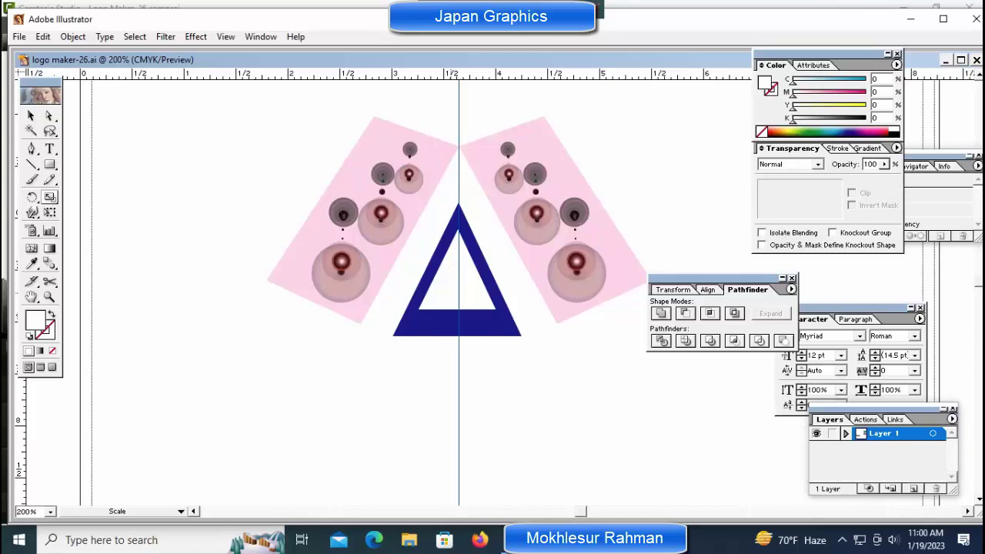
{"action": "left_click", "coordinate": [457, 269], "text": "ctrl"}
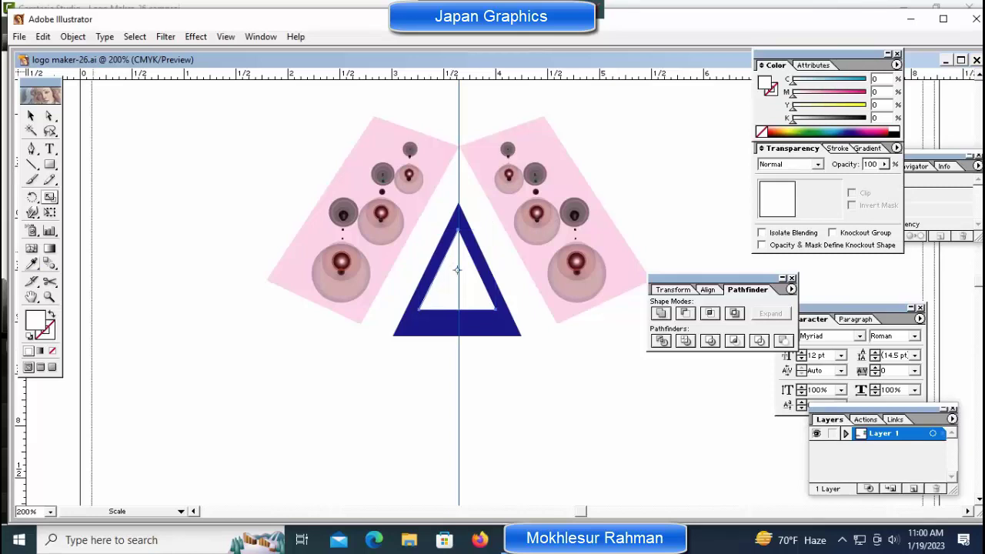
{"action": "key", "text": "i"}
{"action": "left_click", "coordinate": [359, 177]}
- Reselect the inner triangle and try selecting both triangles together
{"action": "key", "text": "v"}
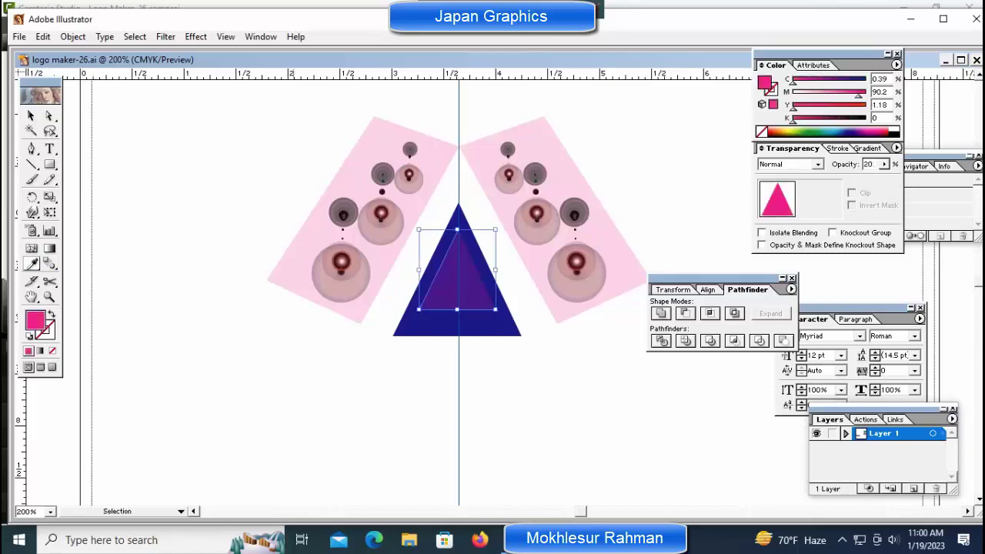
{"action": "key", "text": "ctrl+shift+a"}
{"action": "left_click", "coordinate": [457, 270], "text": "shift"}
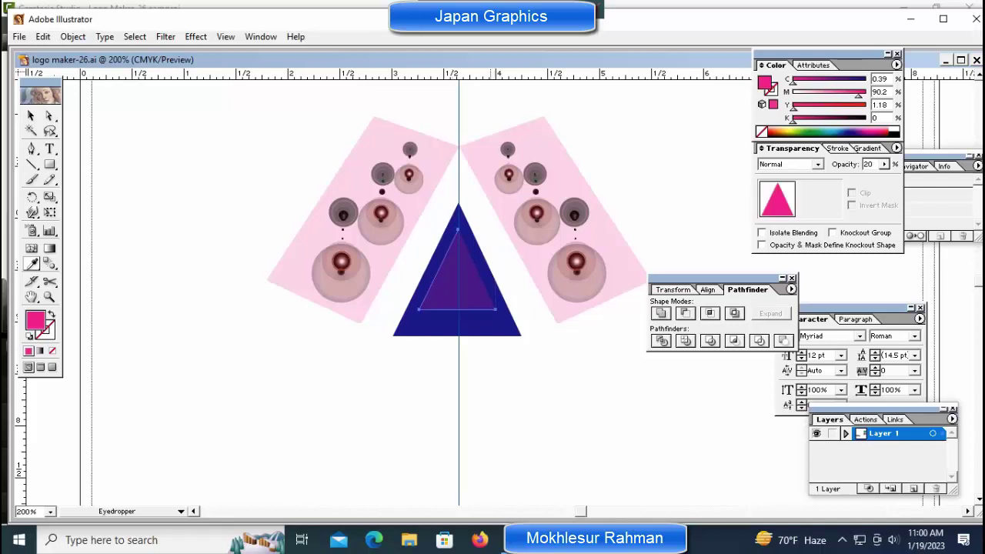
{"action": "left_click", "coordinate": [457, 323]}
{"action": "left_click", "coordinate": [457, 270]}
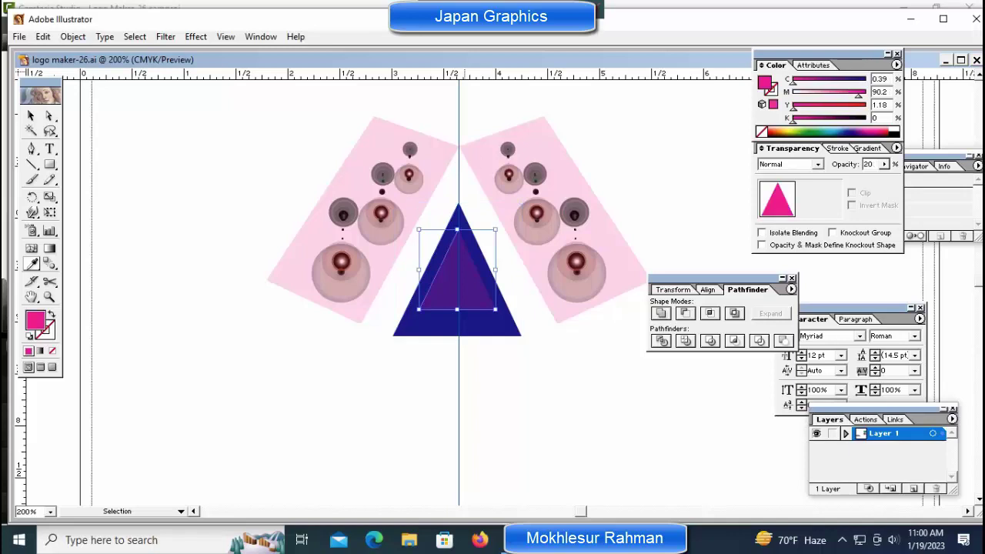
{"action": "left_click", "coordinate": [457, 323], "text": "shift"}
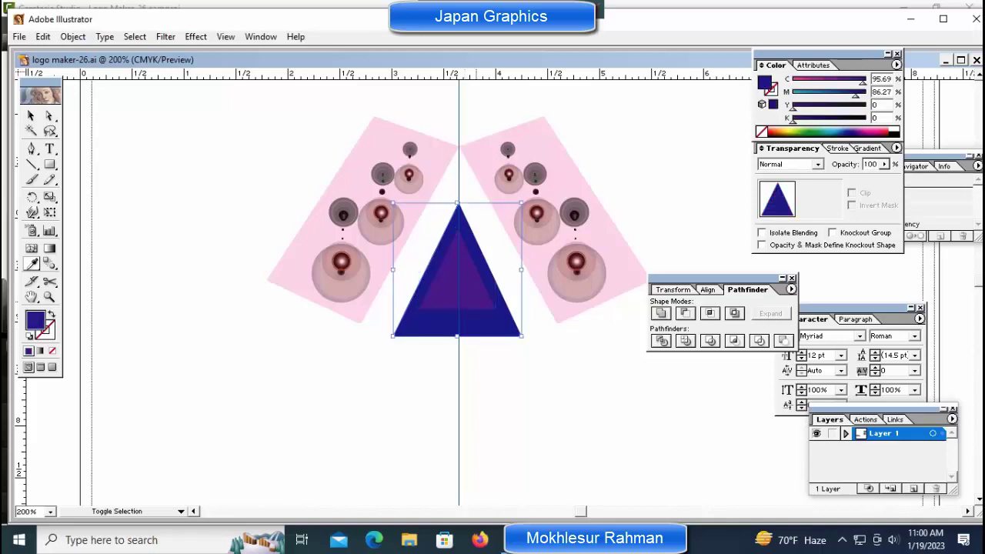
{"action": "key", "text": "i"}
{"action": "key", "text": "ctrl+shift+a"}
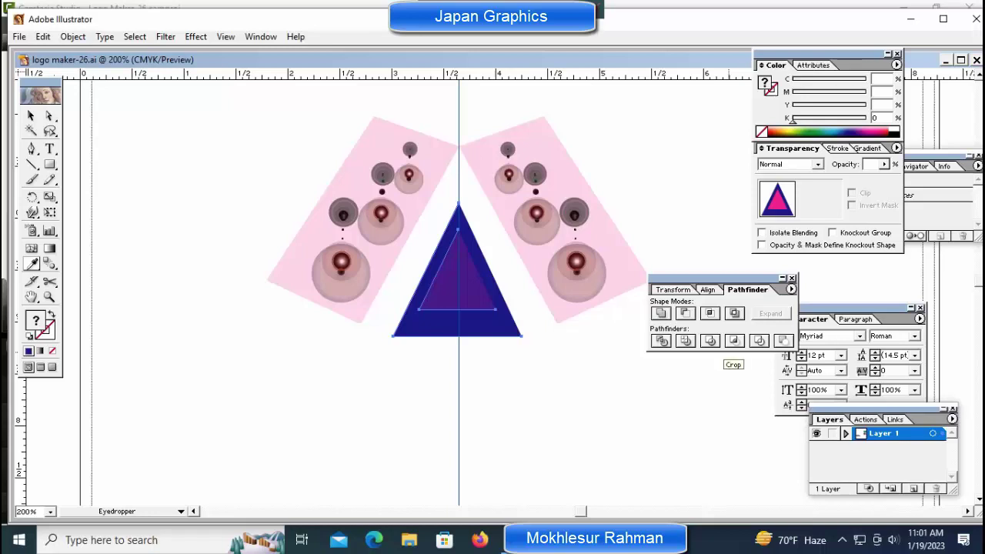
- Sample pink onto the inner triangle and set its opacity to 100%
{"action": "key", "text": "v"}
{"action": "left_click", "coordinate": [509, 387]}
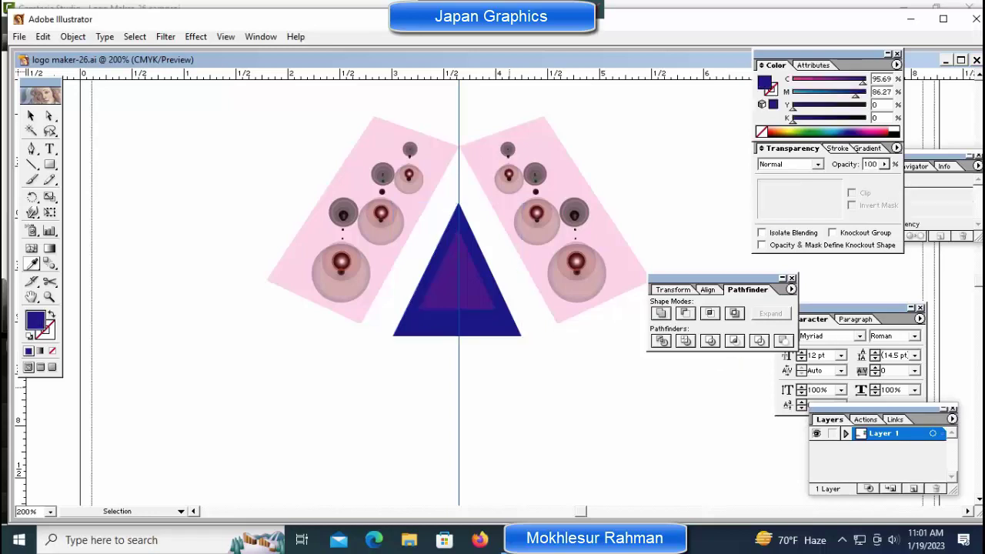
{"action": "key", "text": "i"}
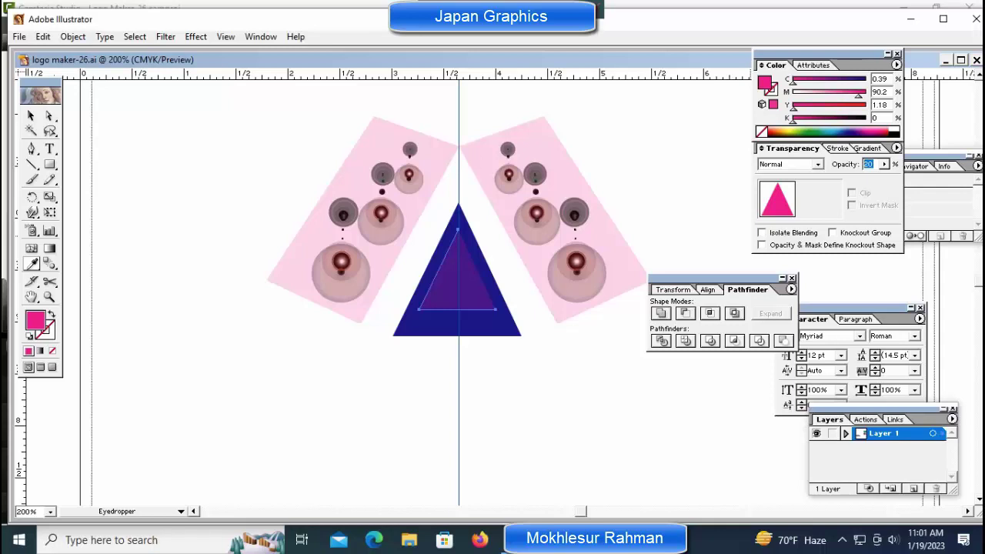
{"action": "type", "text": "100"}
{"action": "key", "text": "Return"}
{"action": "key", "text": "ctrl+shift+a"}
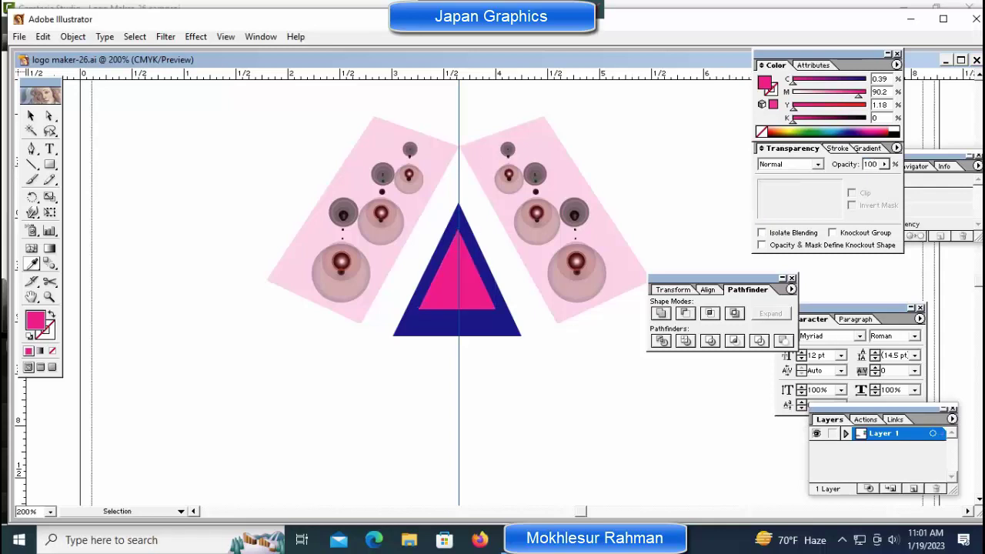
- Zoom out, lock the guides and remove the vertical guide from the artwork
{"action": "key", "text": "ctrl+minus"}
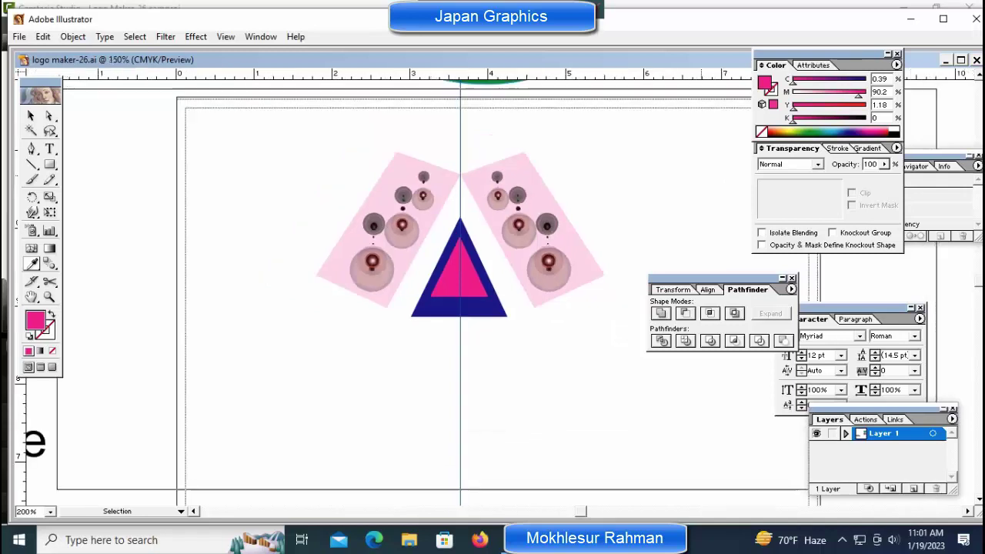
{"action": "key", "text": "ctrl+minus"}
{"action": "right_click", "coordinate": [470, 209]}
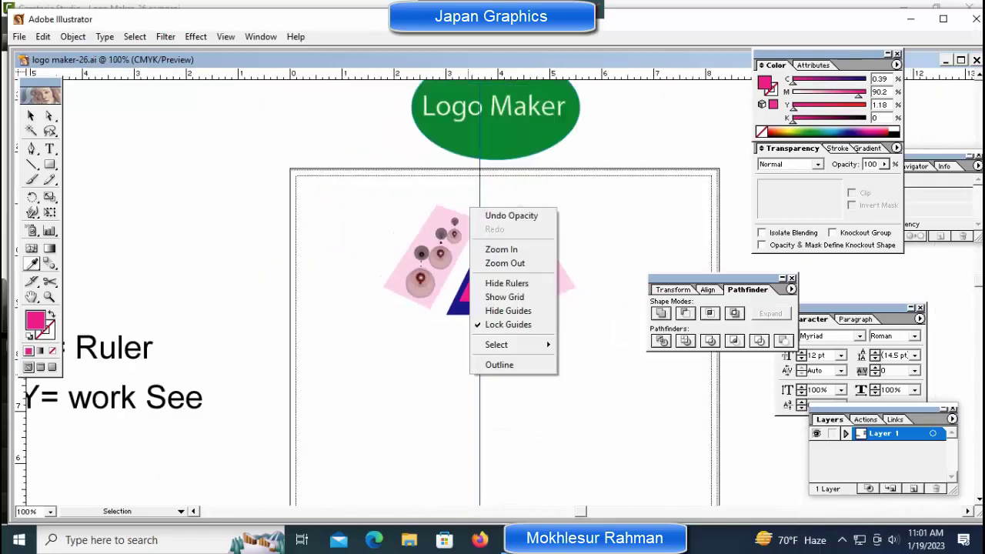
{"action": "left_click", "coordinate": [508, 324]}
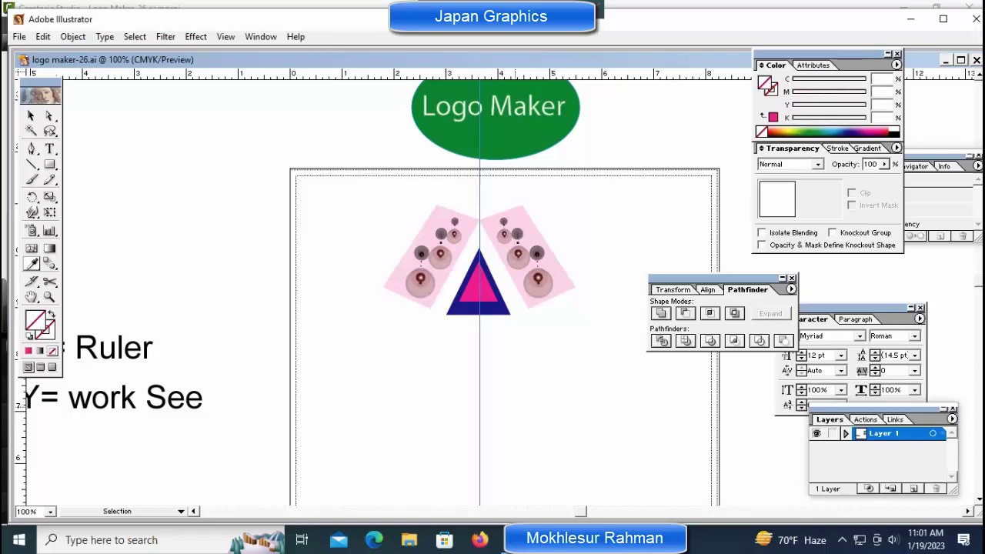
{"action": "key", "text": "Delete"}
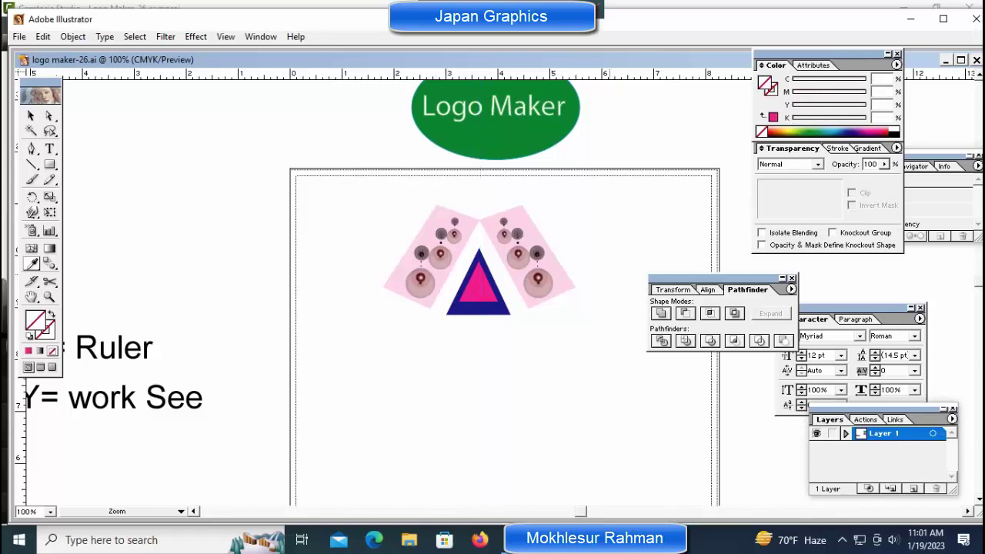
{"action": "scroll", "coordinate": [493, 308], "scroll_direction": "right", "scroll_amount": 2}
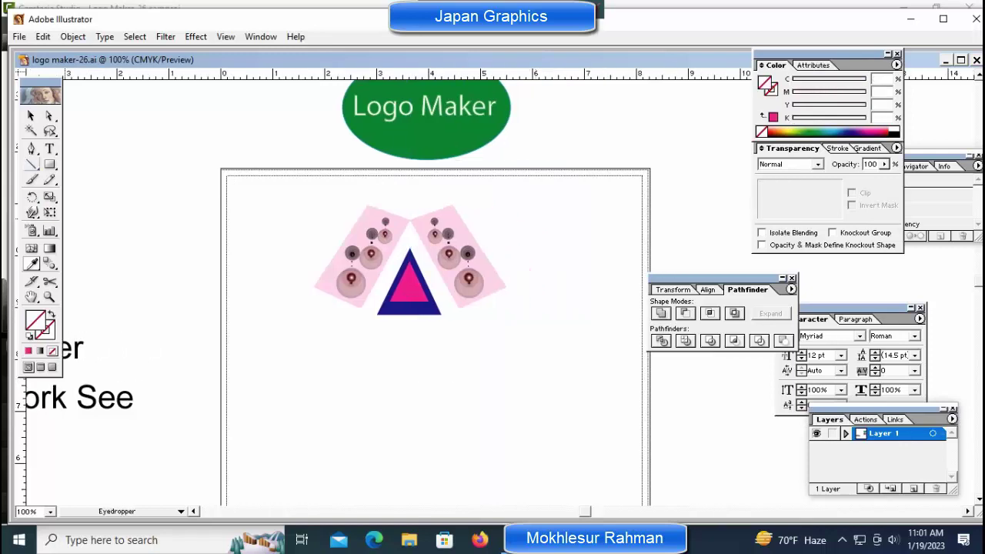
{"action": "left_click", "coordinate": [49, 164]}
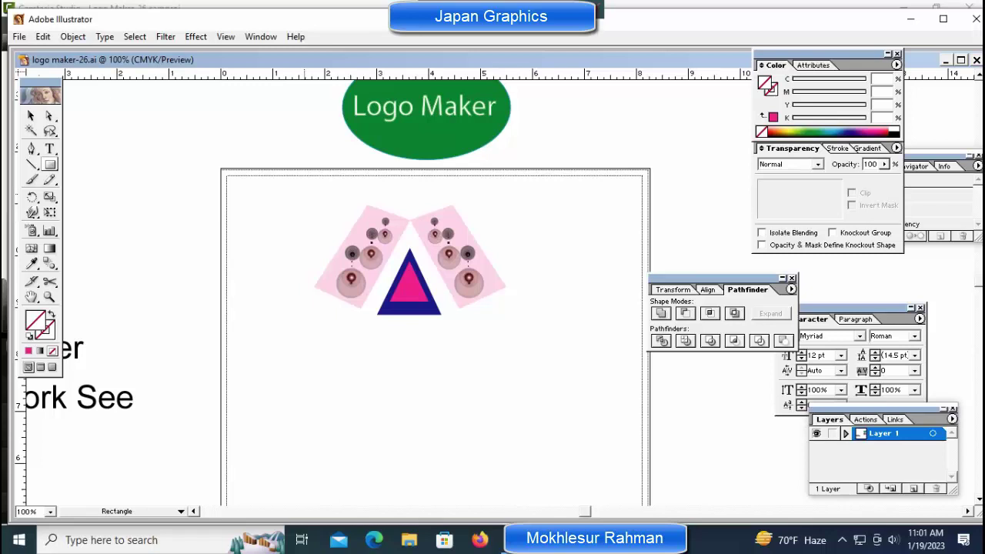
- Draw a rectangle around the logo, fill it light blue and lock it in place
{"action": "mouse_move", "coordinate": [304, 194]}
{"action": "left_mouse_down"}
{"action": "mouse_move", "coordinate": [508, 335]}
{"action": "mouse_move", "coordinate": [515, 329]}
{"action": "left_mouse_up"}
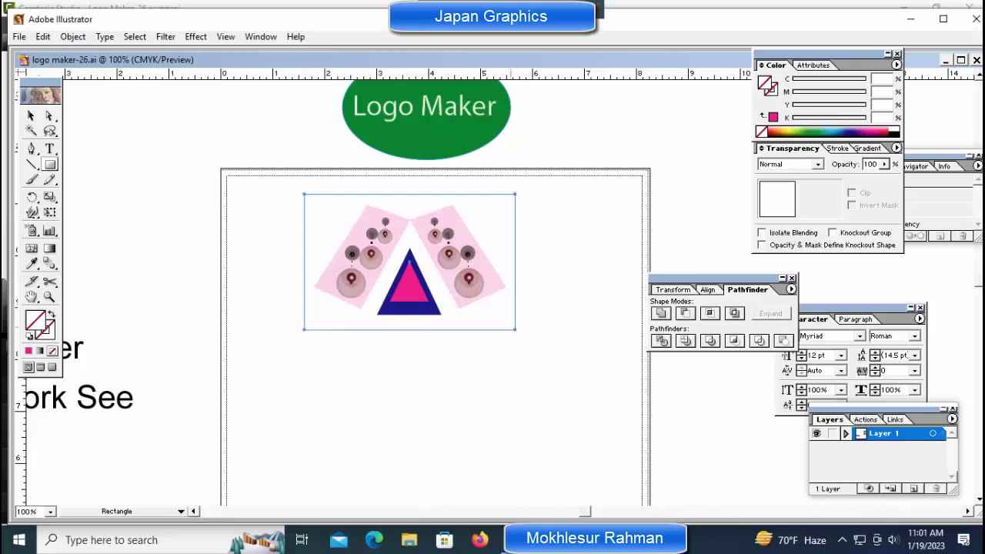
{"action": "key", "text": "v"}
{"action": "key", "text": "comma"}
{"action": "key", "text": "m"}
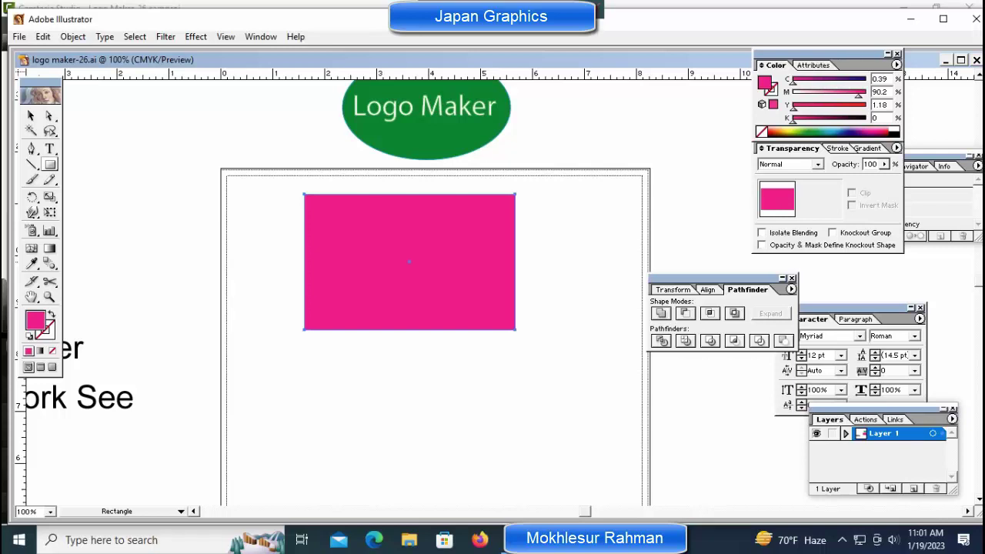
{"action": "key", "text": "v"}
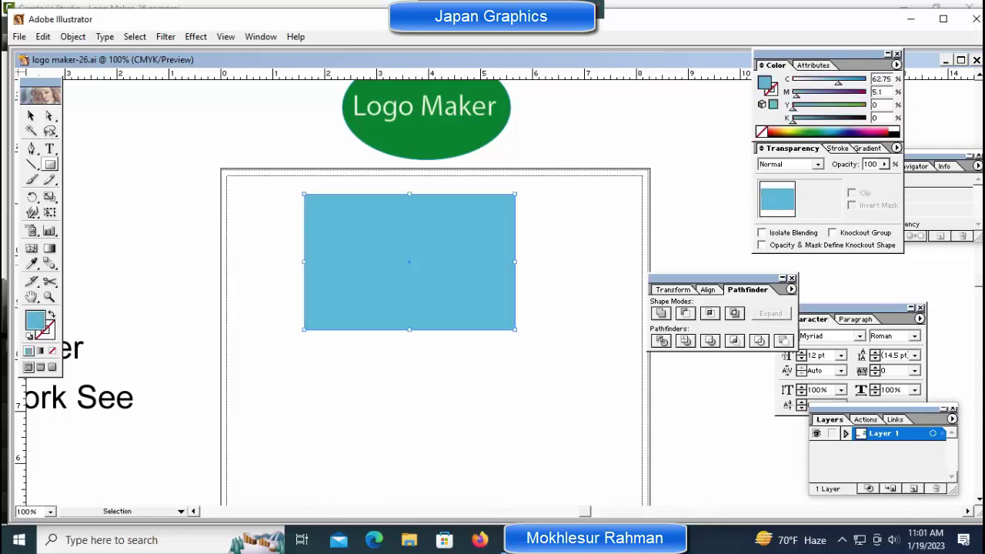
{"action": "left_click", "coordinate": [74, 36]}
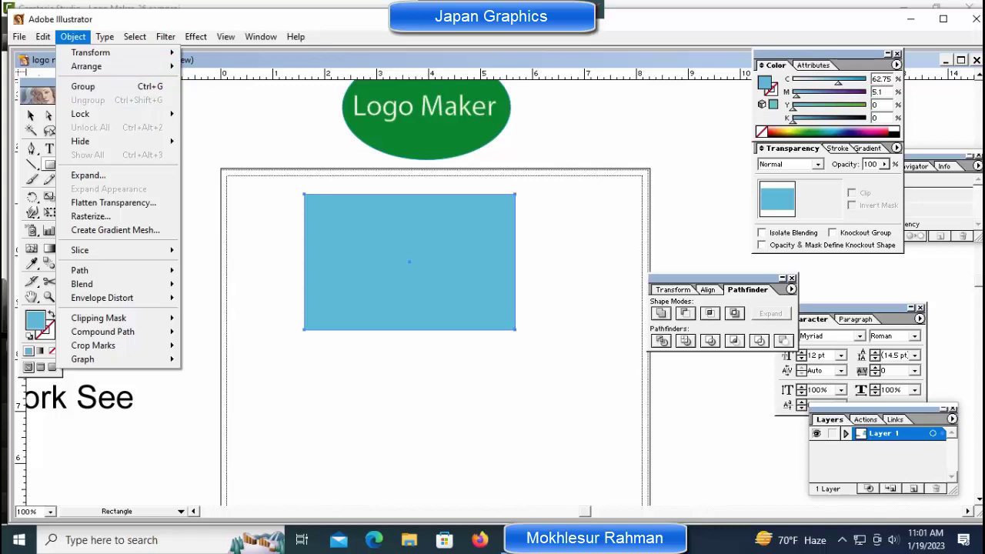
{"action": "left_click", "coordinate": [209, 113]}
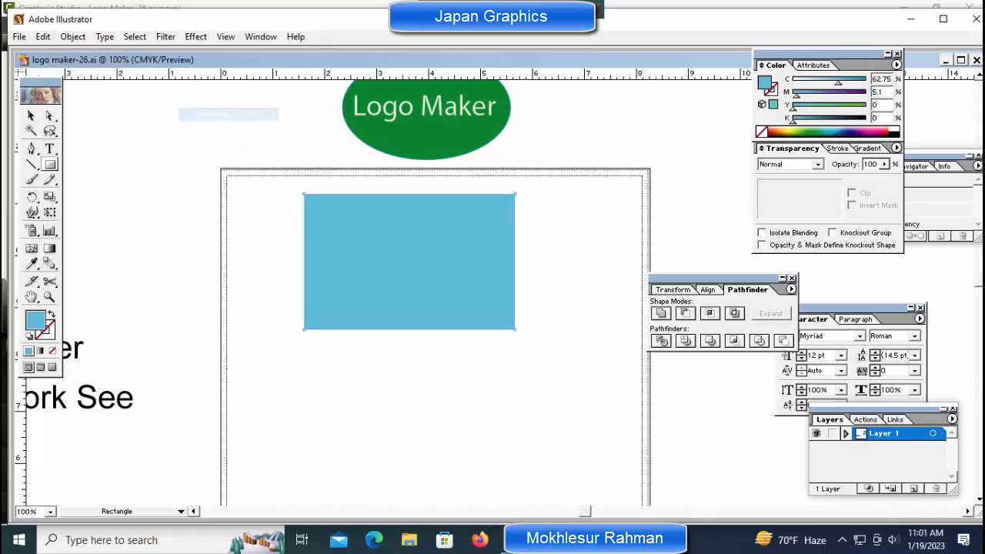
{"action": "left_click_drag", "start_coordinate": [267, 190], "coordinate": [562, 330]}
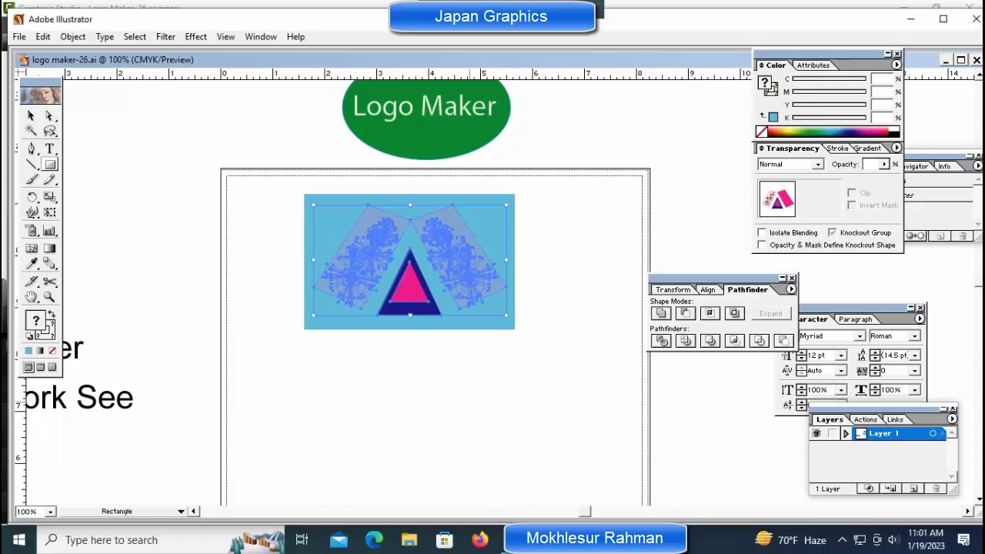
{"action": "key", "text": "ctrl+shift+a"}
- Set the blue background rectangle's opacity to 30%
{"action": "left_click", "coordinate": [449, 208]}
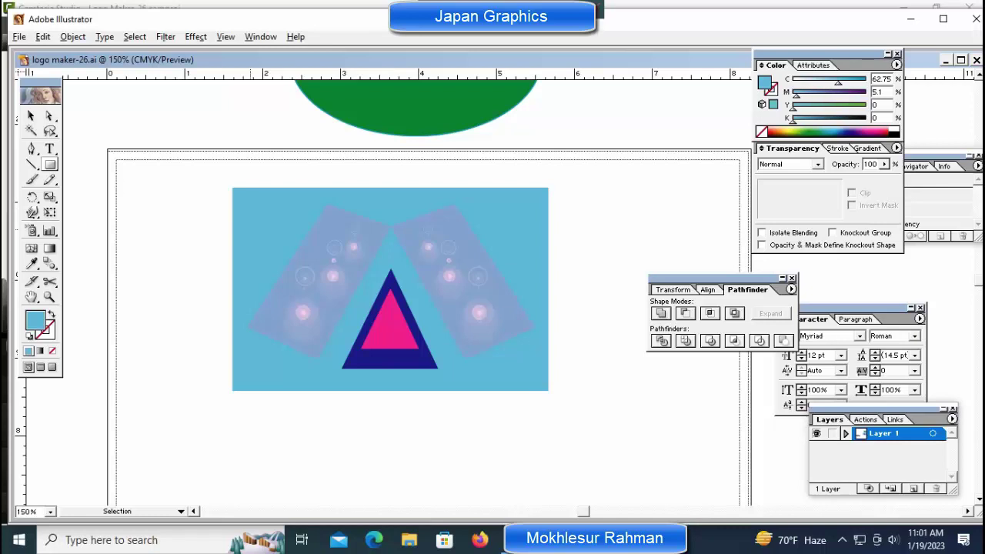
{"action": "left_click", "coordinate": [261, 370]}
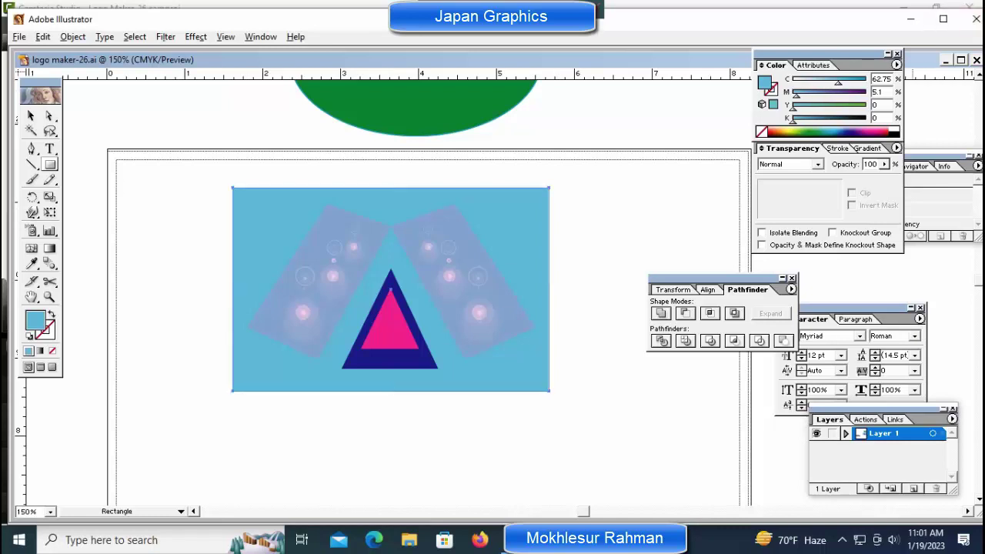
{"action": "left_click", "coordinate": [870, 164]}
{"action": "type", "text": "20"}
{"action": "key", "text": "Return"}
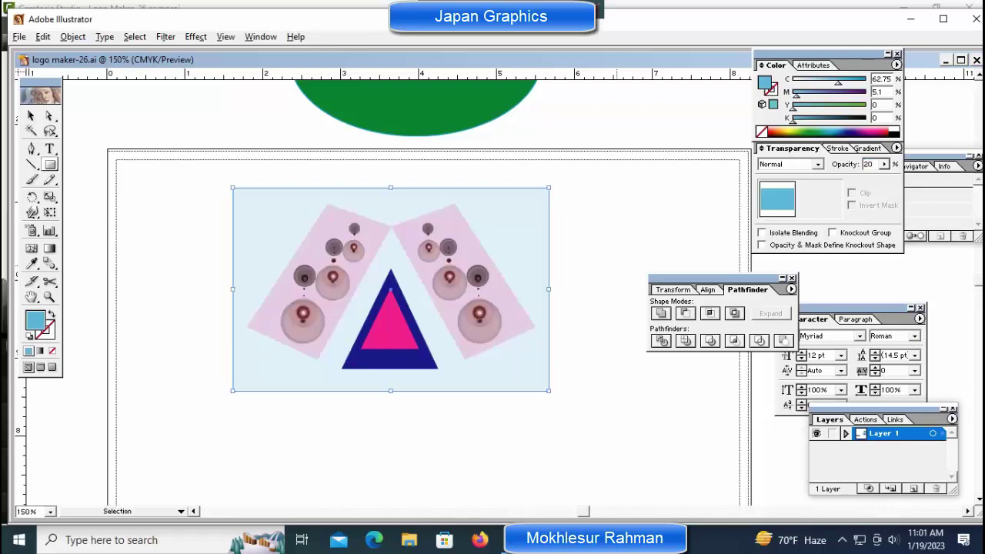
{"action": "key", "text": "ctrl+shift+a"}
{"action": "key", "text": "ctrl+z"}
{"action": "double_click", "coordinate": [868, 163]}
{"action": "key", "text": "Return"}
- Pull the background's top, bottom, left and right edges slightly inward
{"action": "key", "text": "v"}
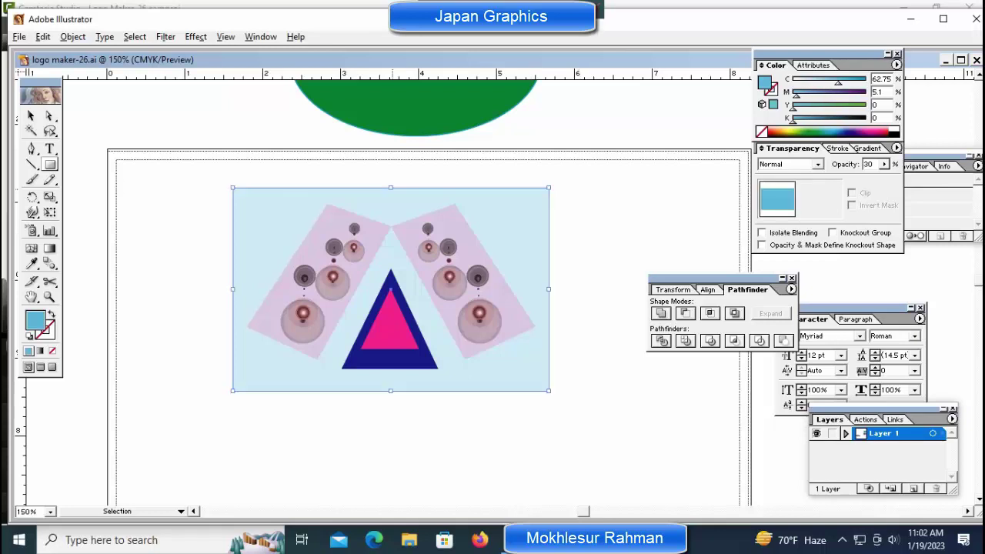
{"action": "left_click_drag", "start_coordinate": [390, 187], "coordinate": [390, 194]}
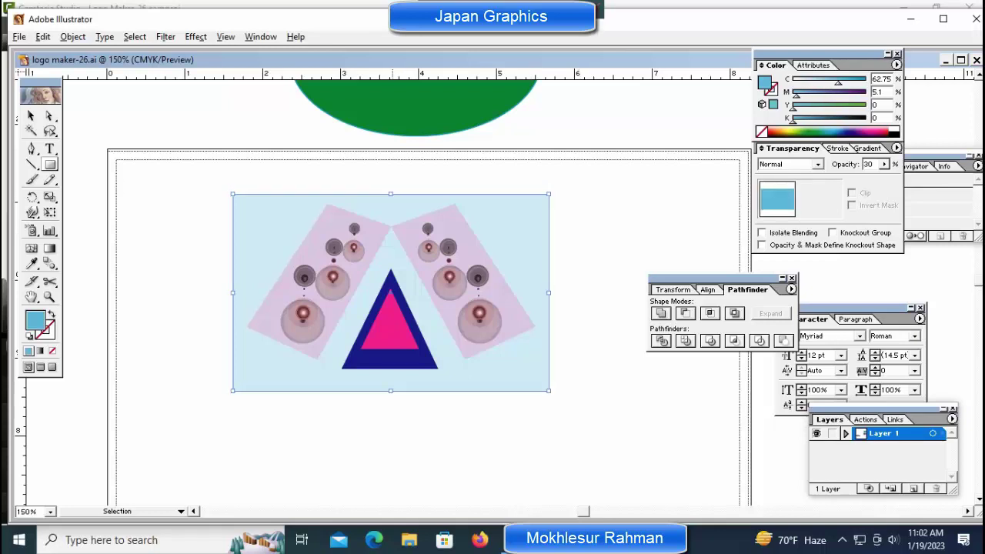
{"action": "left_click_drag", "start_coordinate": [390, 390], "coordinate": [390, 384]}
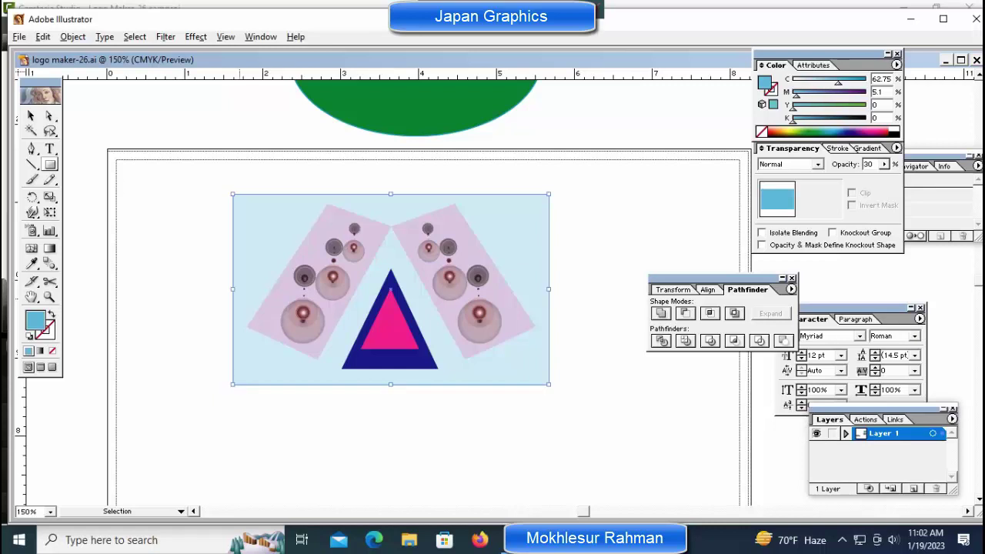
{"action": "left_click_drag", "start_coordinate": [233, 289], "coordinate": [240, 290]}
{"action": "left_click_drag", "start_coordinate": [549, 289], "coordinate": [544, 289]}
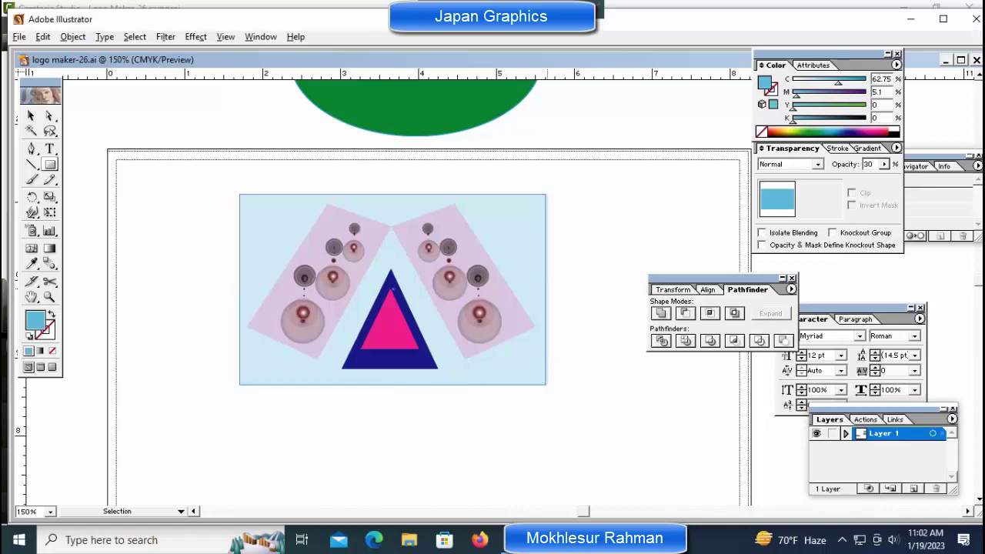
{"action": "key", "text": "ctrl+shift+a"}
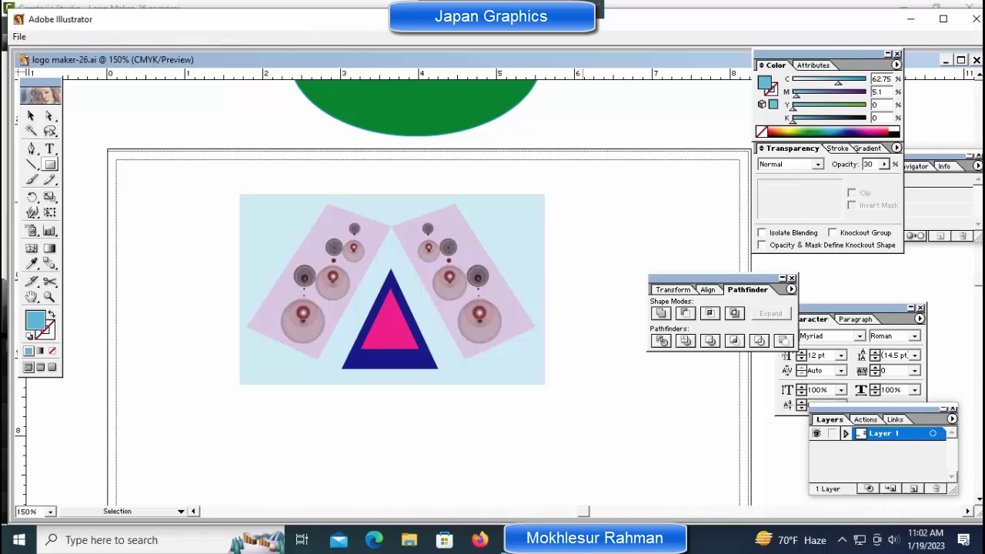
{"action": "key", "text": "ctrl+minus"}
{"action": "key", "text": "ctrl+minus"}
{"action": "key", "text": "z"}
{"action": "left_click", "coordinate": [482, 414]}
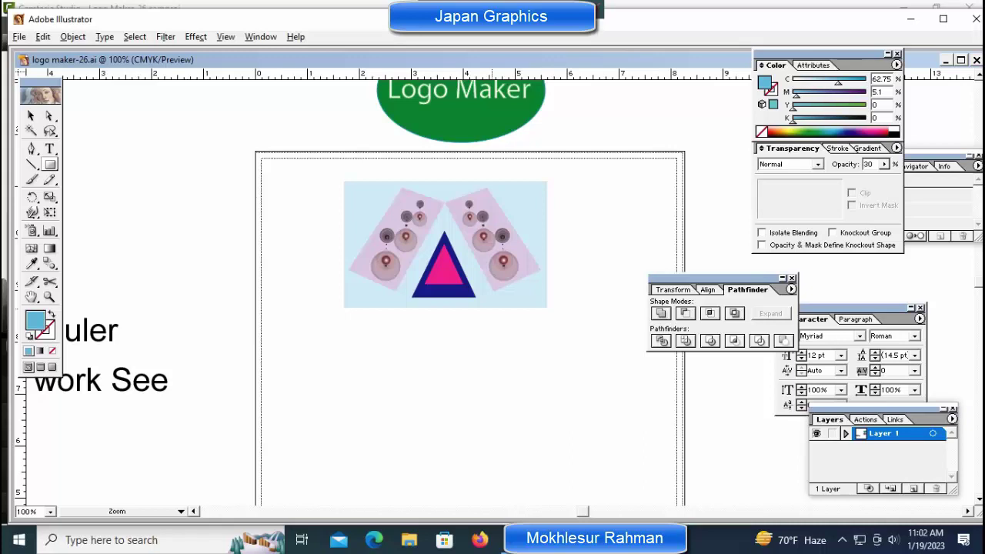
{"action": "left_click", "coordinate": [448, 295]}
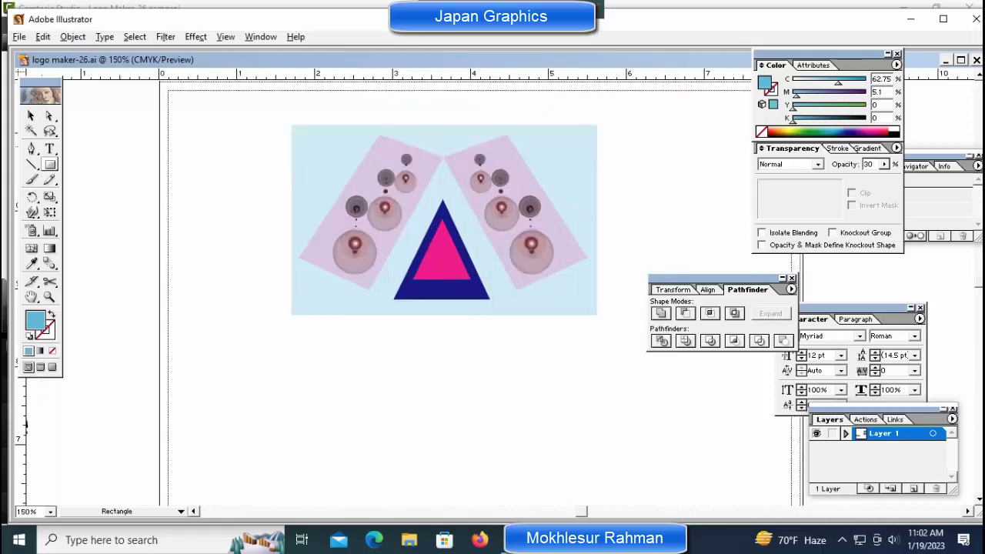
{"action": "key", "text": "t"}
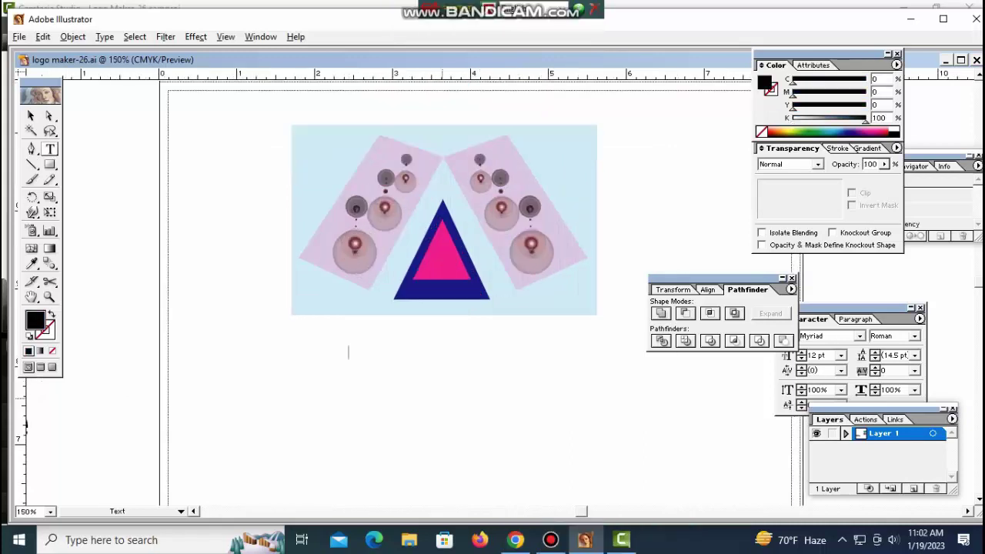